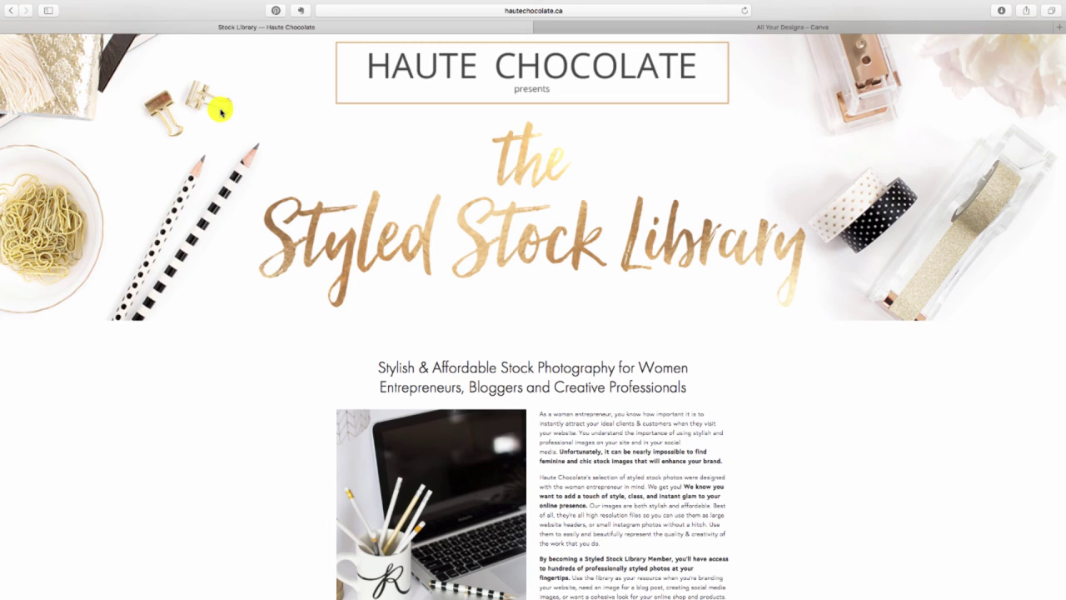
Step: Start a region screenshot of the Styled Stock Library page with Cmd+Shift+4
key("super+shift+4")
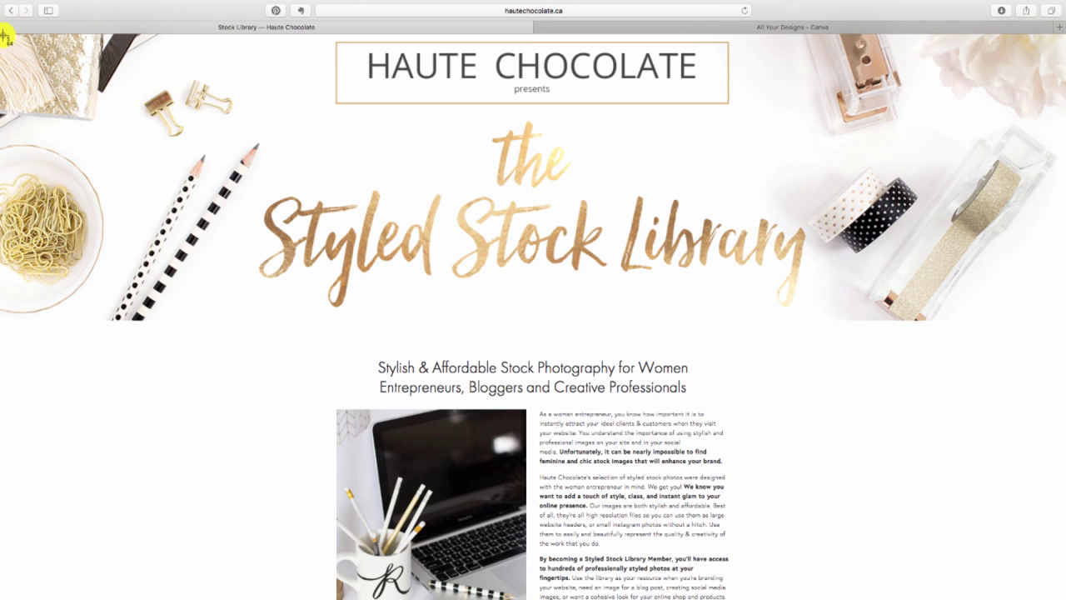
Step: Capture the upper part of the Styled Stock Library page as a screenshot
left_click_drag(4, 35, 1061, 598)
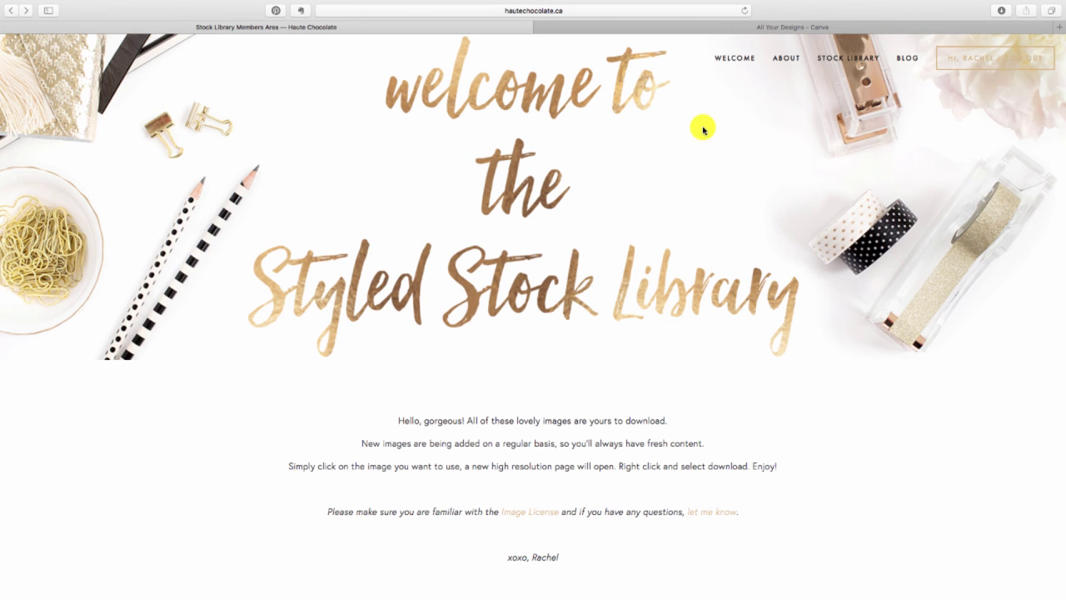
Step: Open the second laptop mockup from the Mockups section in a new tab
scroll(703, 129, "down", 15)
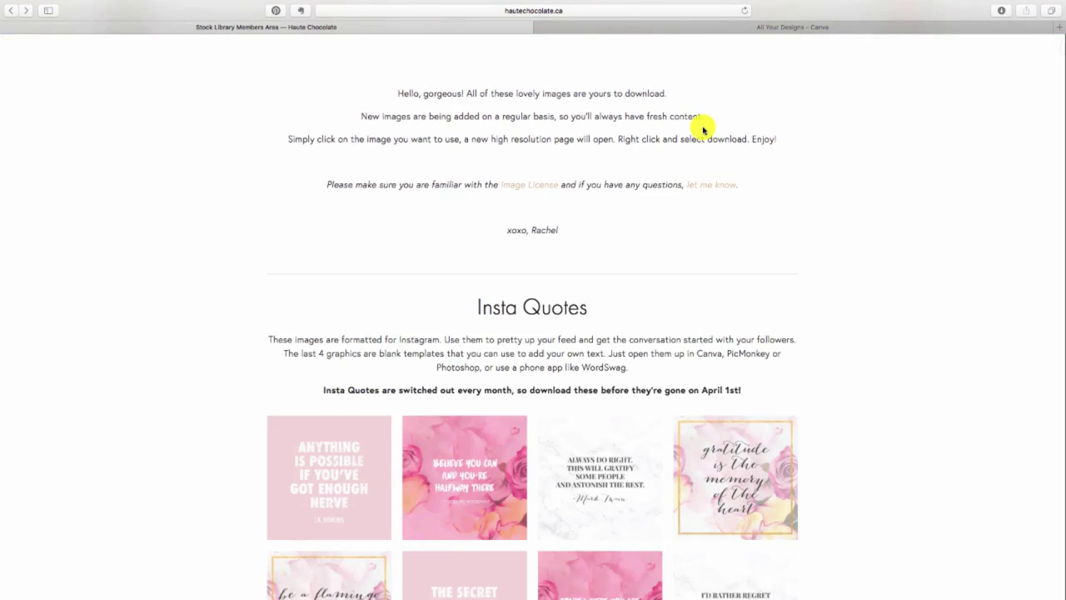
scroll(703, 129, "down", 20)
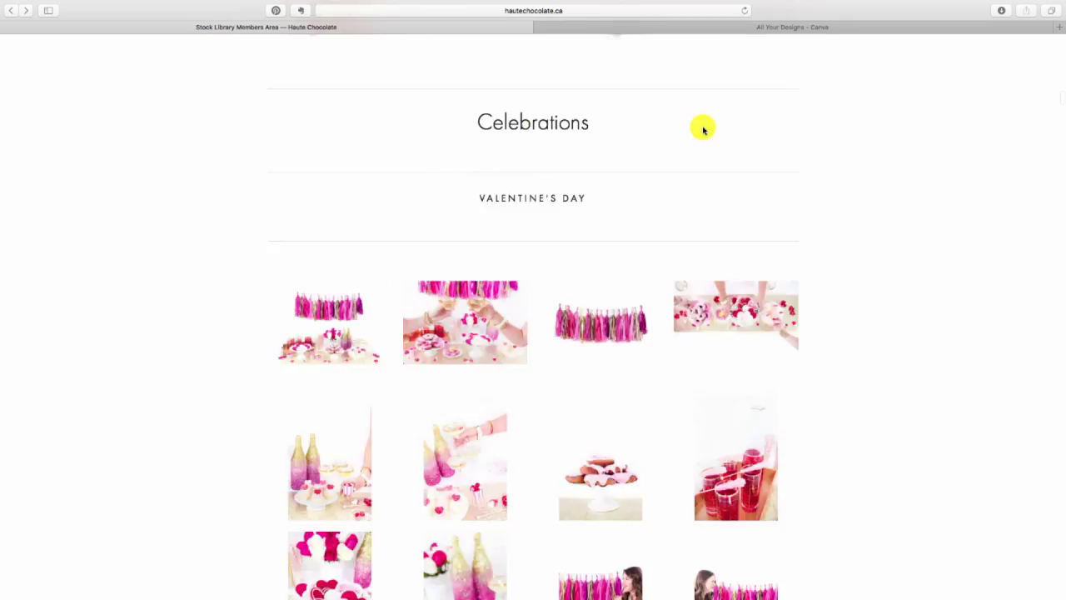
scroll(703, 129, "down", 20)
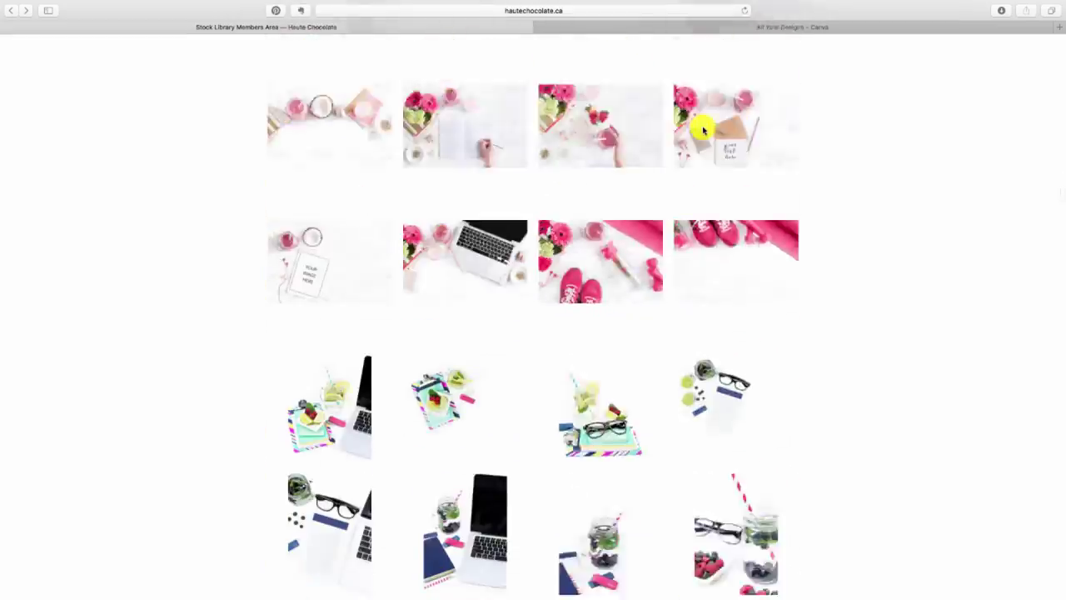
scroll(703, 129, "down", 20)
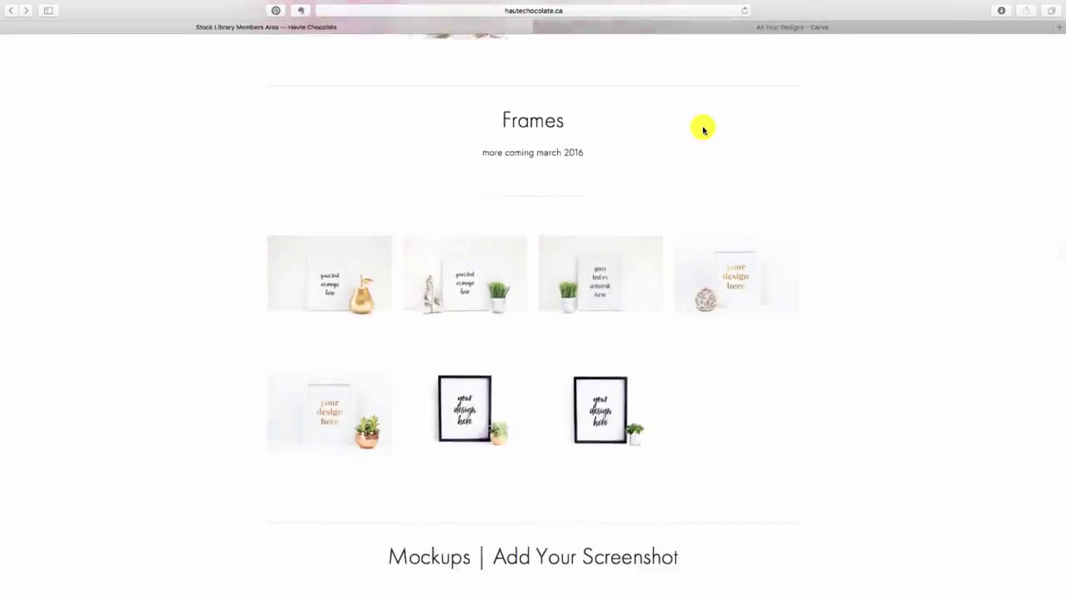
scroll(703, 130, "down", 5)
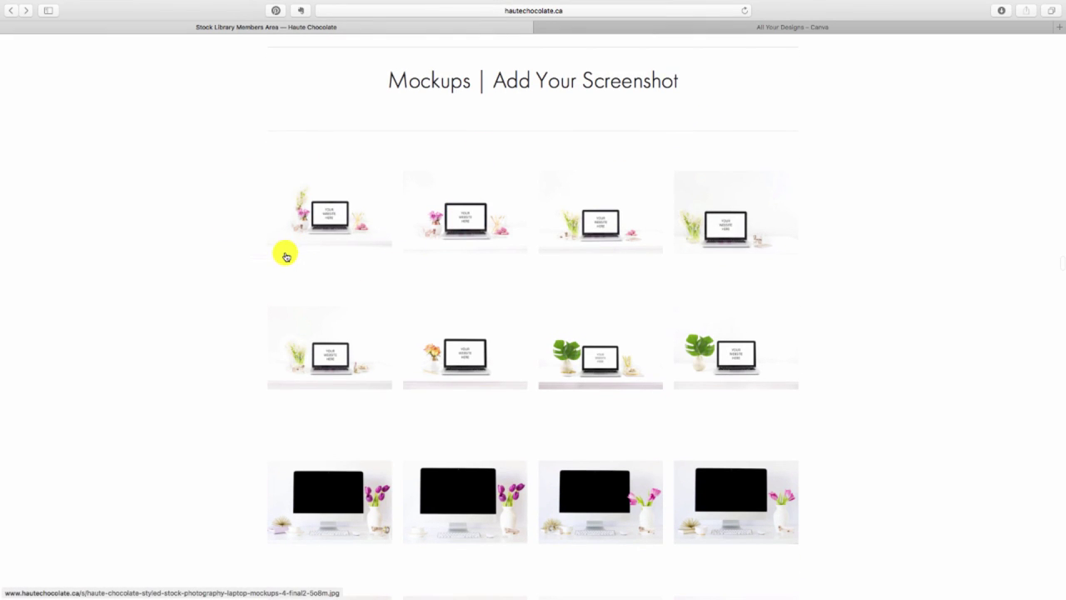
right_click(459, 199)
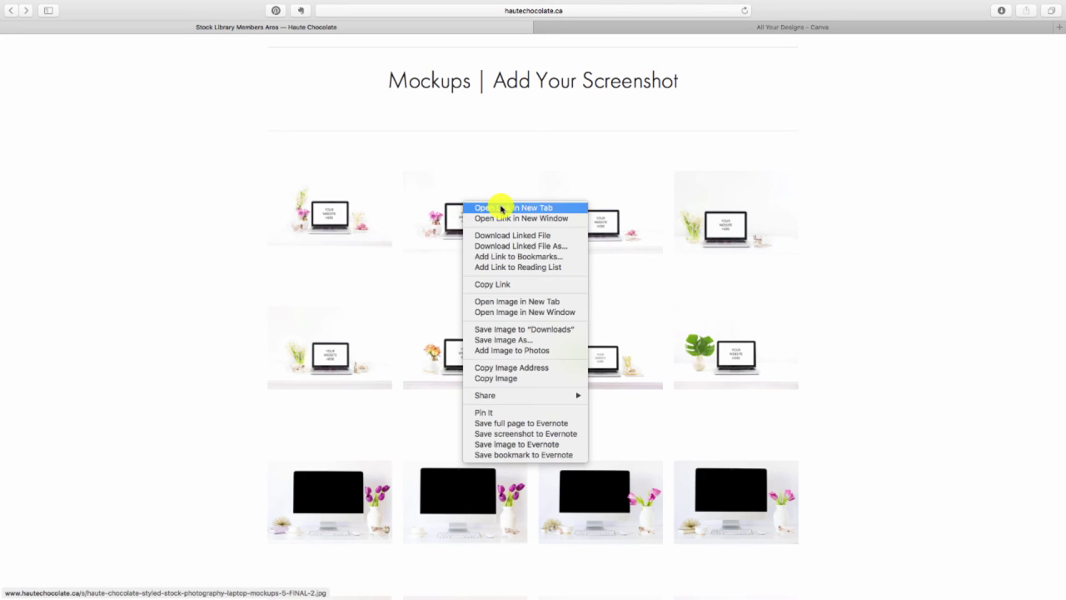
left_click(503, 211)
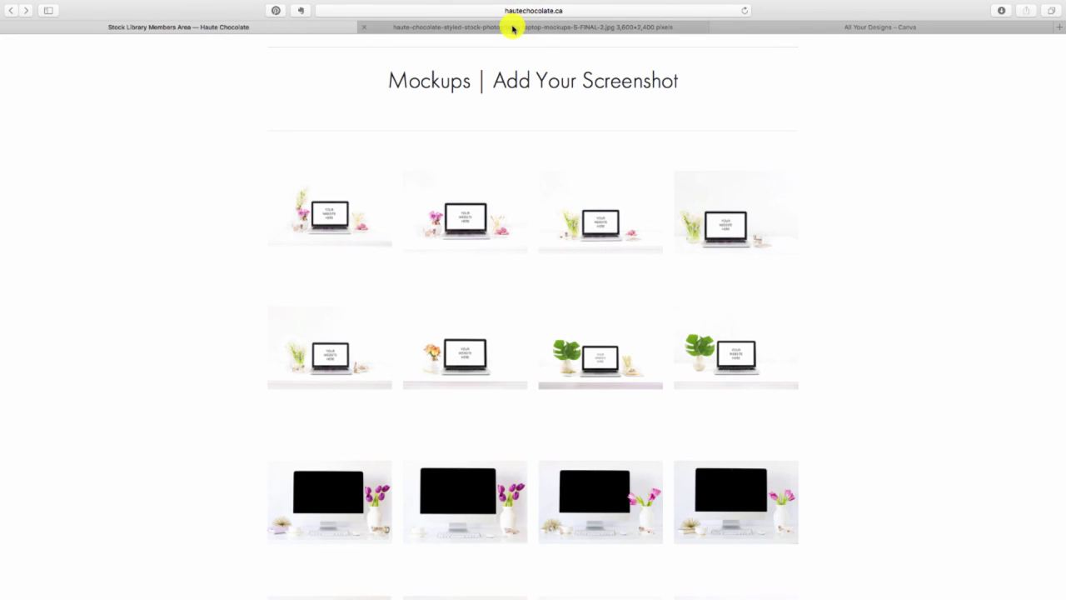
Step: Save the laptop mockup image to Downloads
left_click(512, 28)
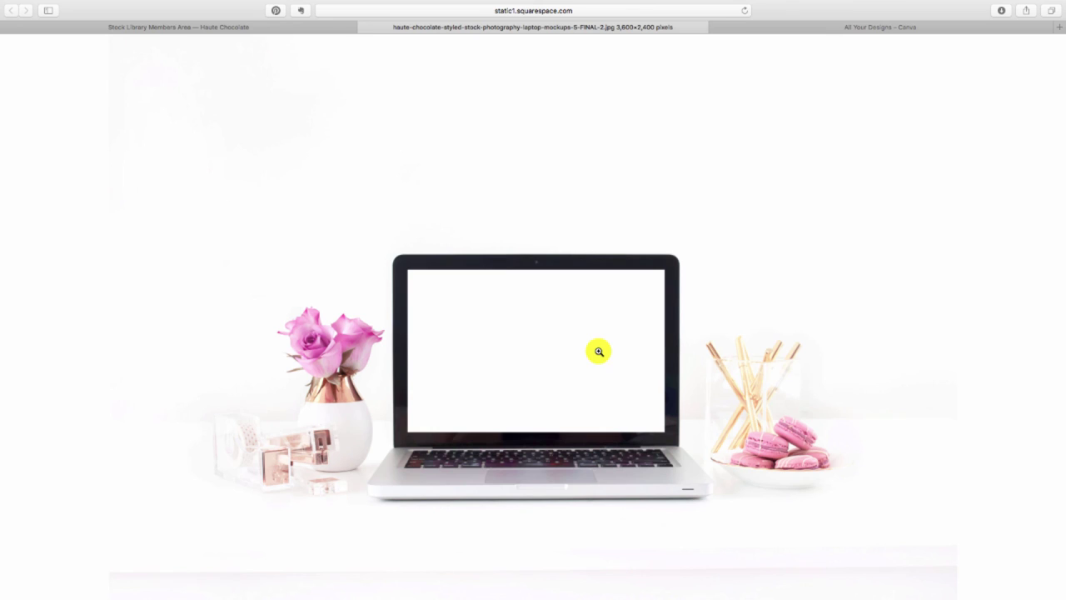
right_click(549, 352)
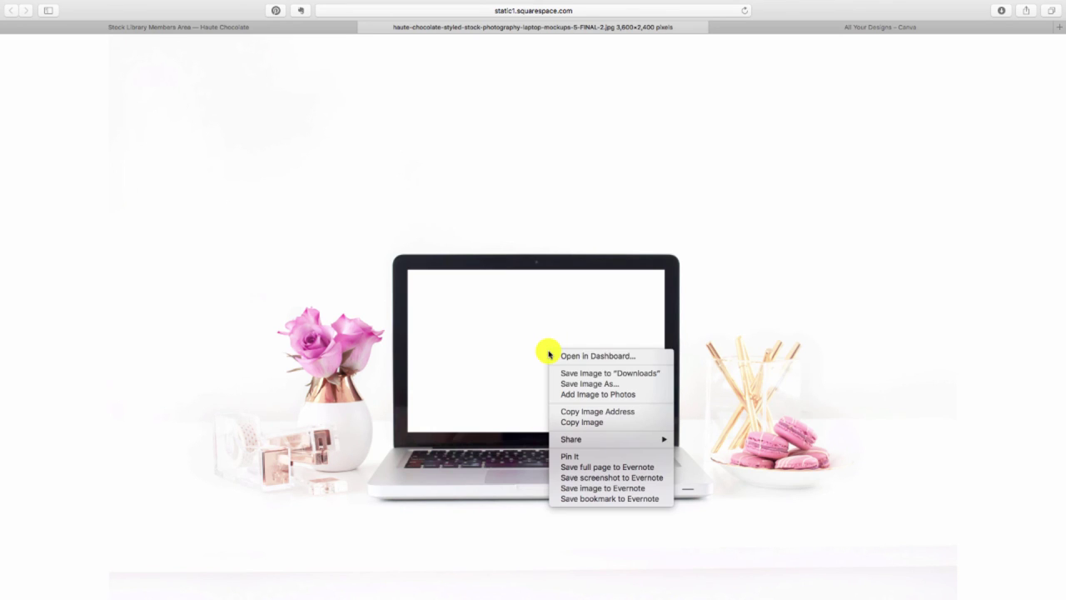
left_click(606, 377)
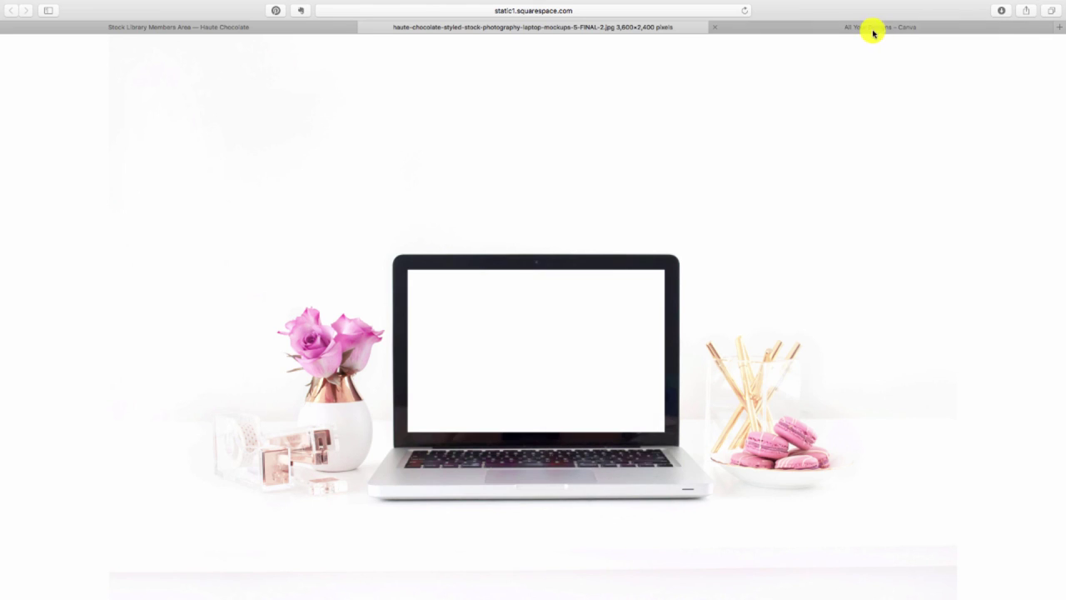
Step: Start a new Facebook Post design in Canva and show the uploaded images
left_click(873, 29)
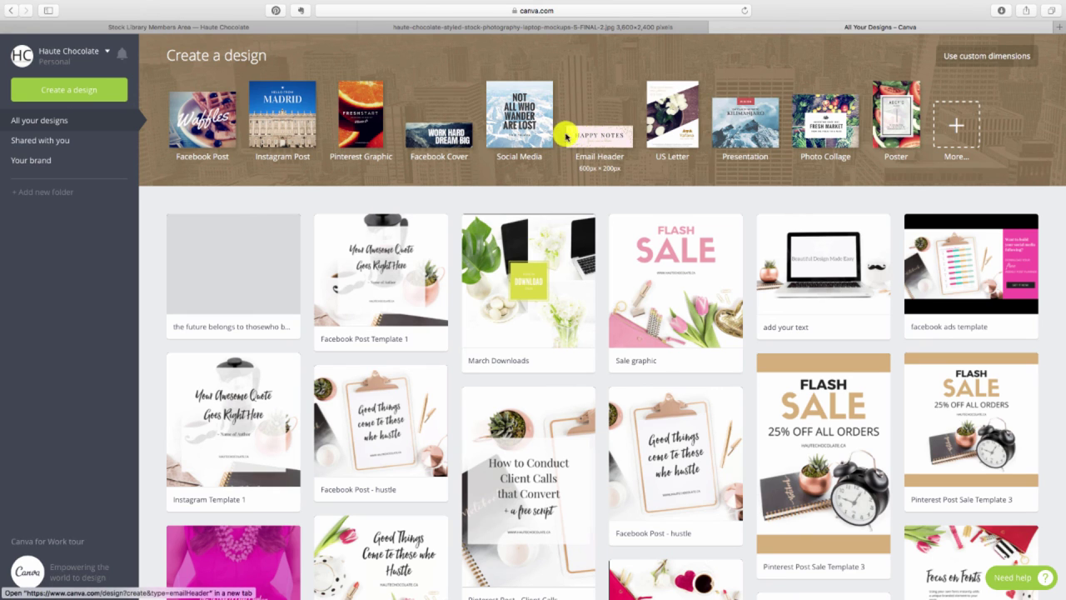
left_click(202, 133)
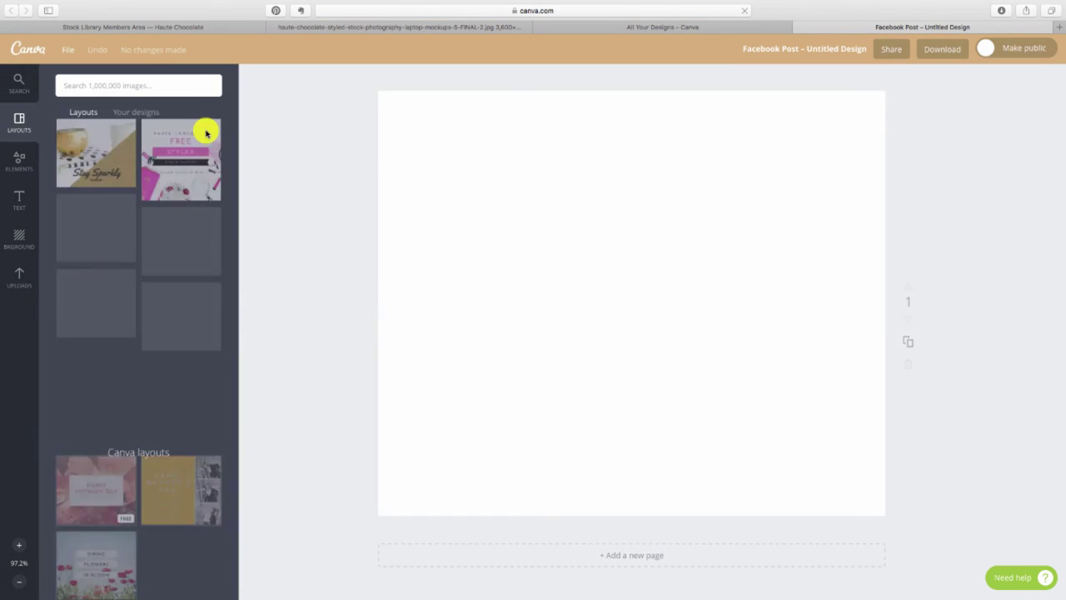
left_click(19, 283)
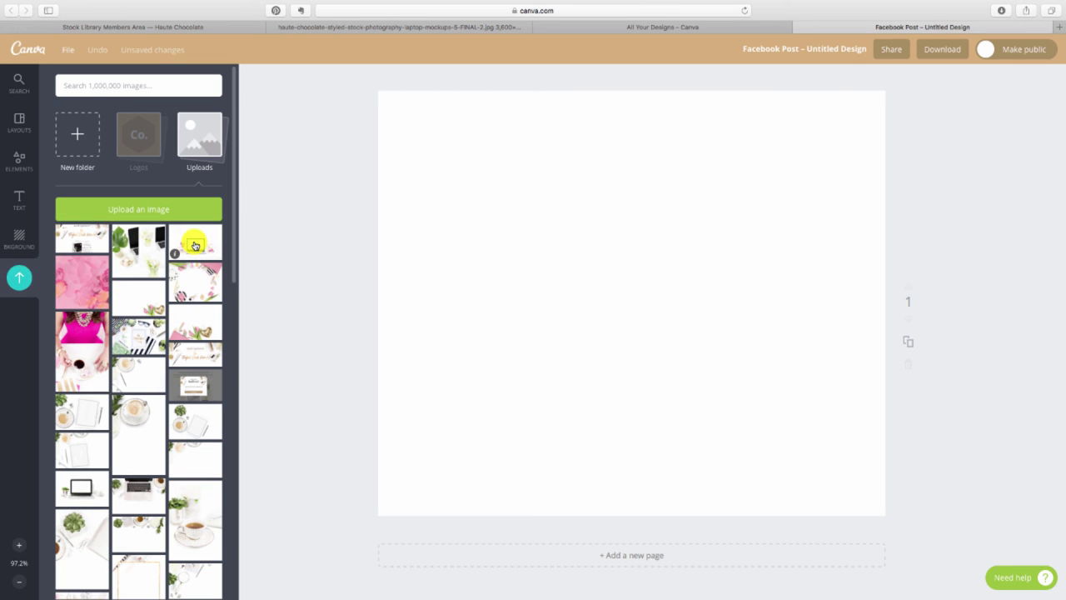
Step: Add the laptop mockup image to the post and roughly size and position it
left_click(196, 248)
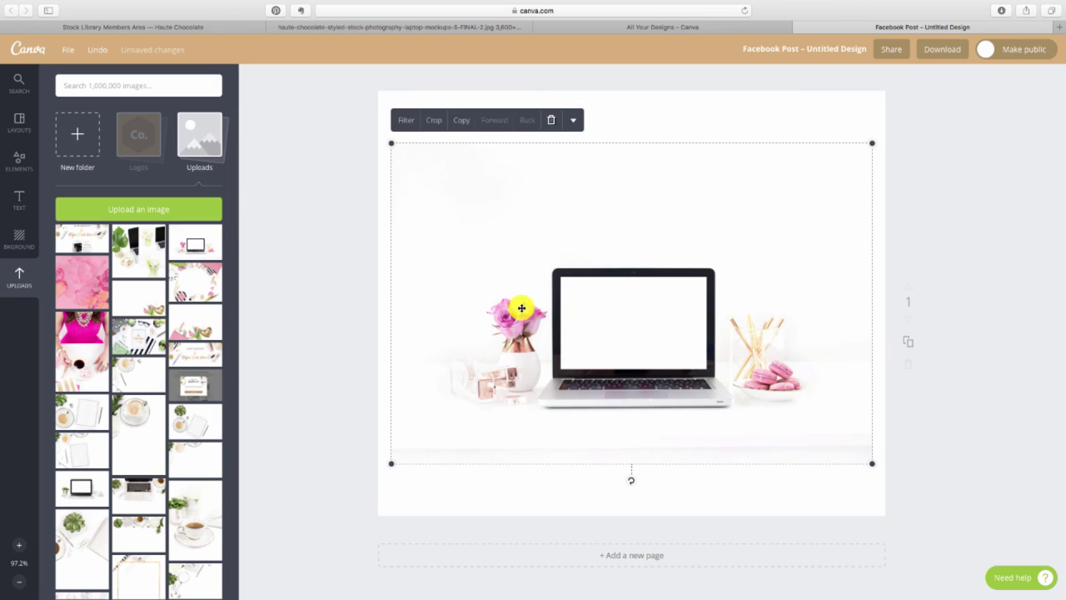
left_click_drag(602, 309, 588, 252)
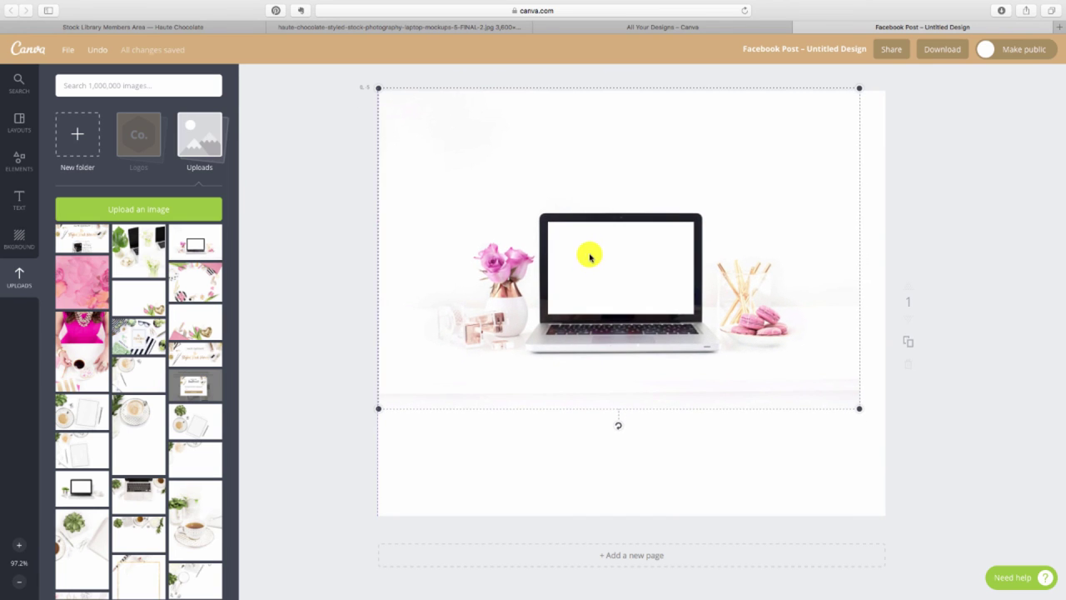
left_click_drag(863, 410, 884, 430)
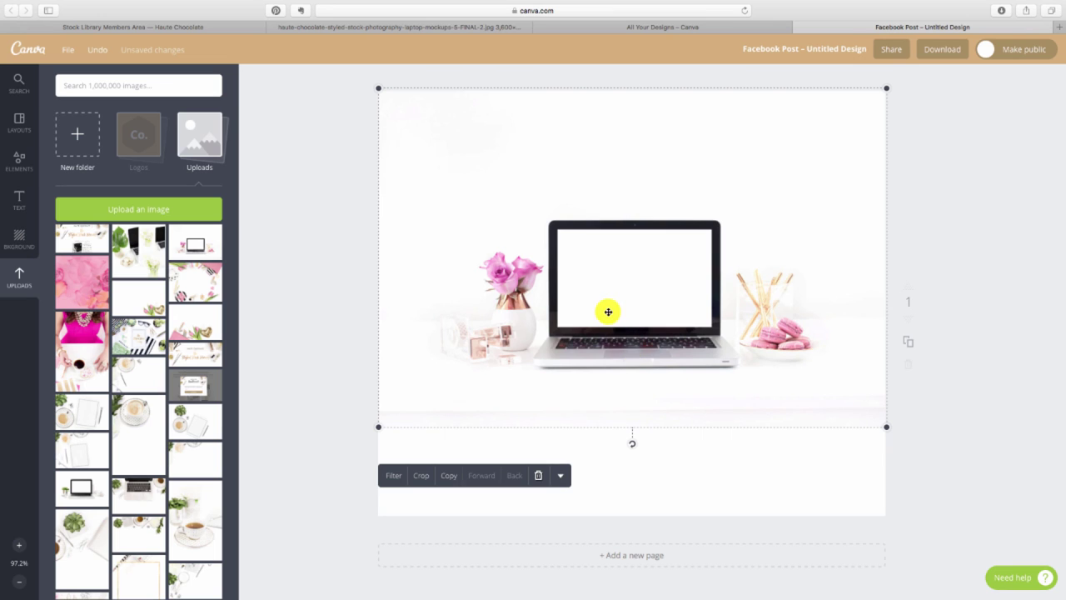
left_click_drag(607, 309, 607, 400)
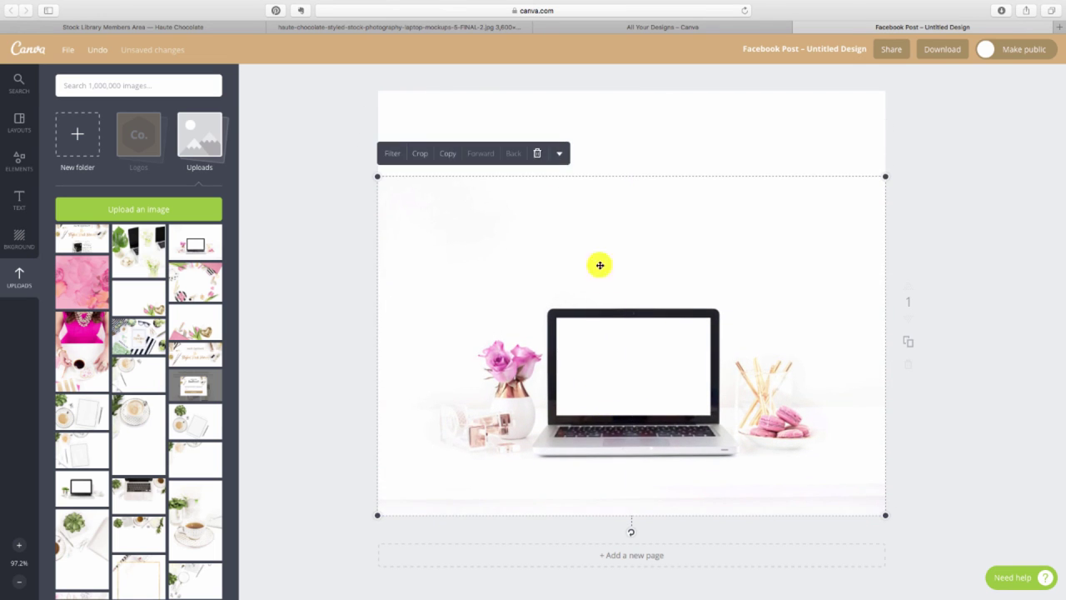
left_click(313, 248)
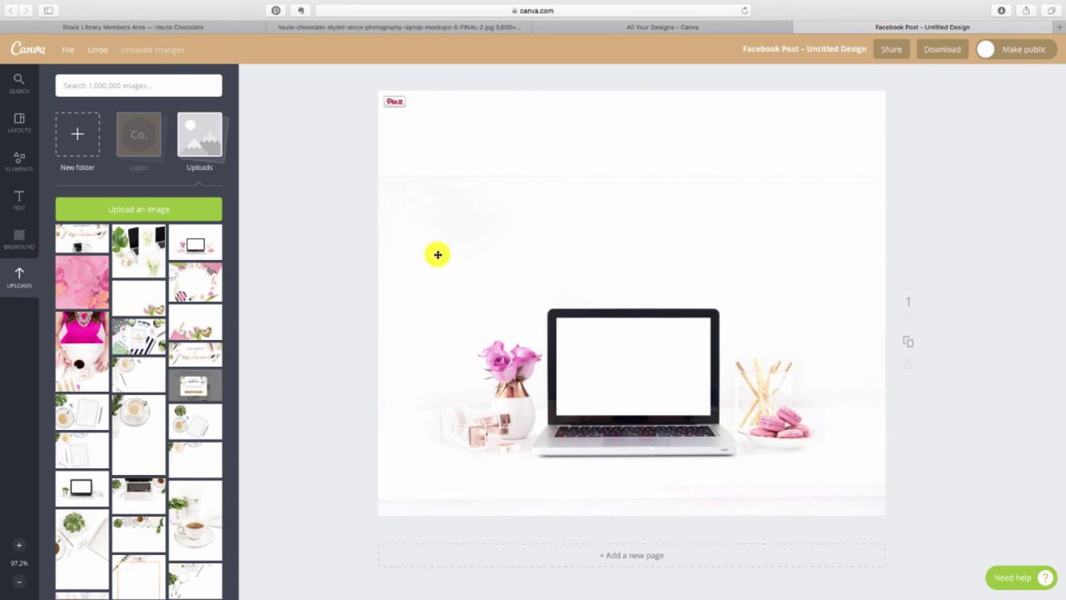
Step: Enlarge the mockup beyond the page edges and shift it to centre the laptop
left_click(554, 252)
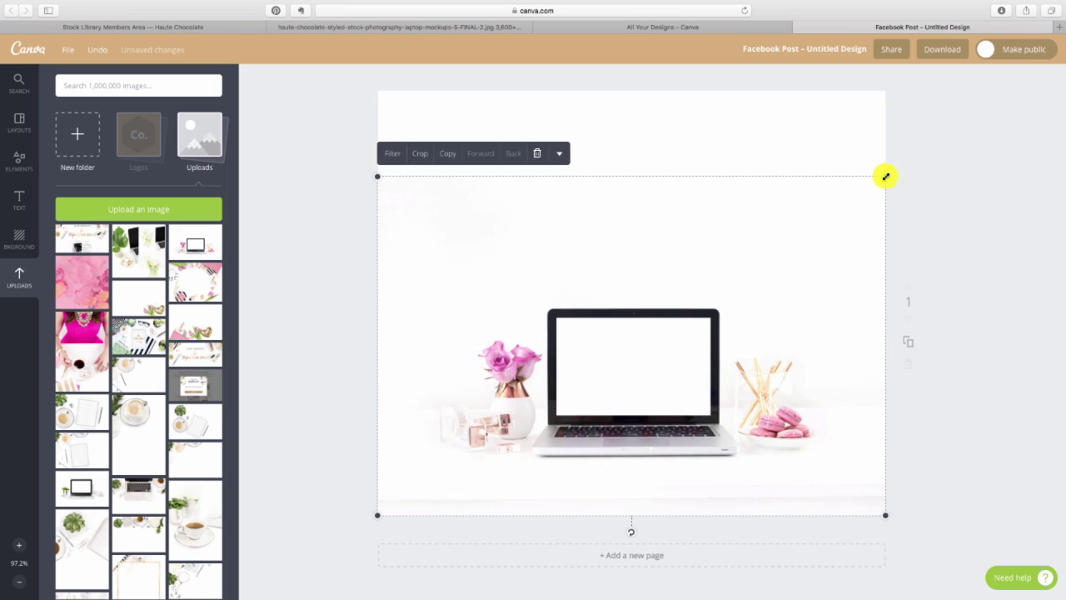
left_click_drag(886, 174, 1002, 68)
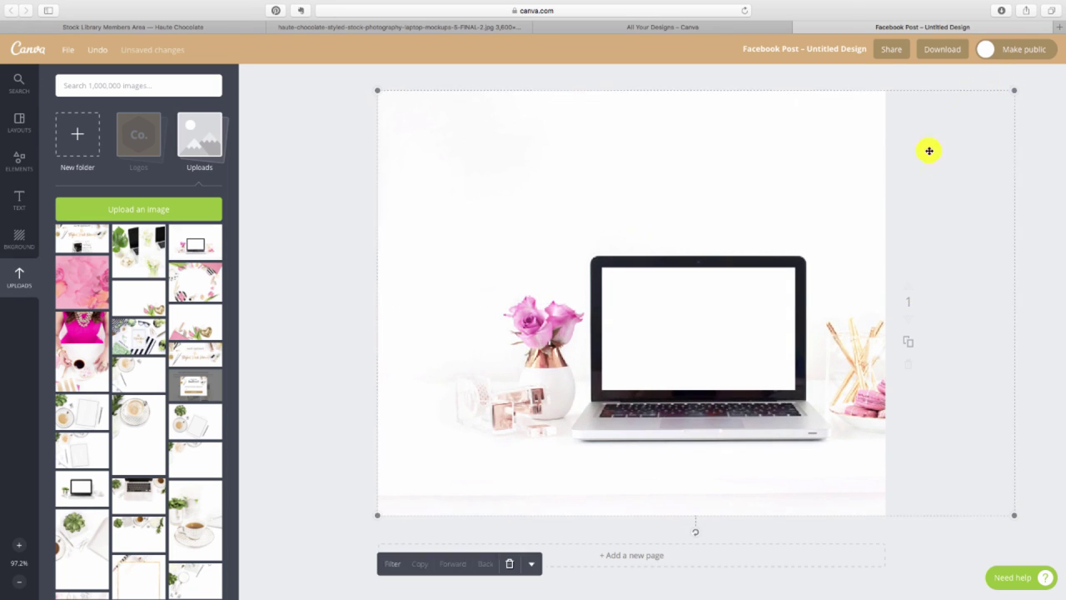
left_click_drag(762, 206, 697, 207)
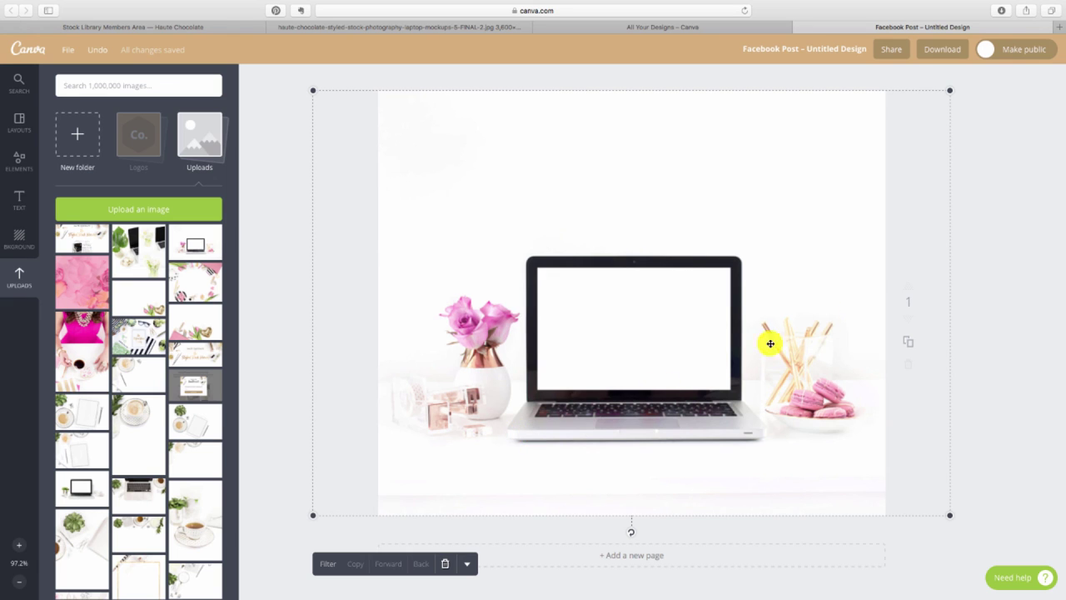
left_click_drag(951, 91, 892, 131)
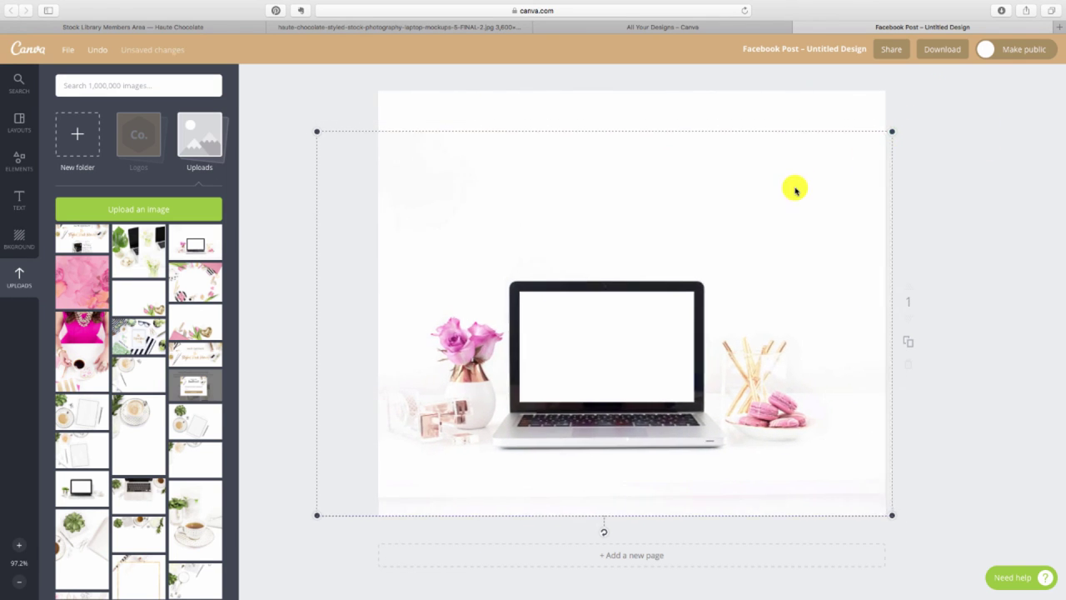
left_click_drag(796, 191, 816, 189)
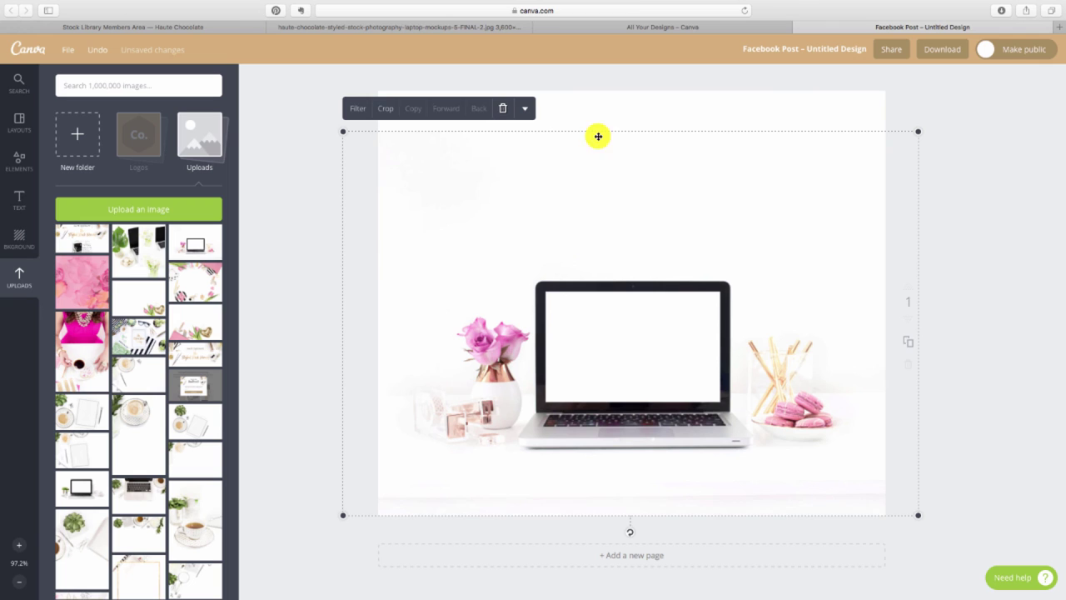
left_click(283, 240)
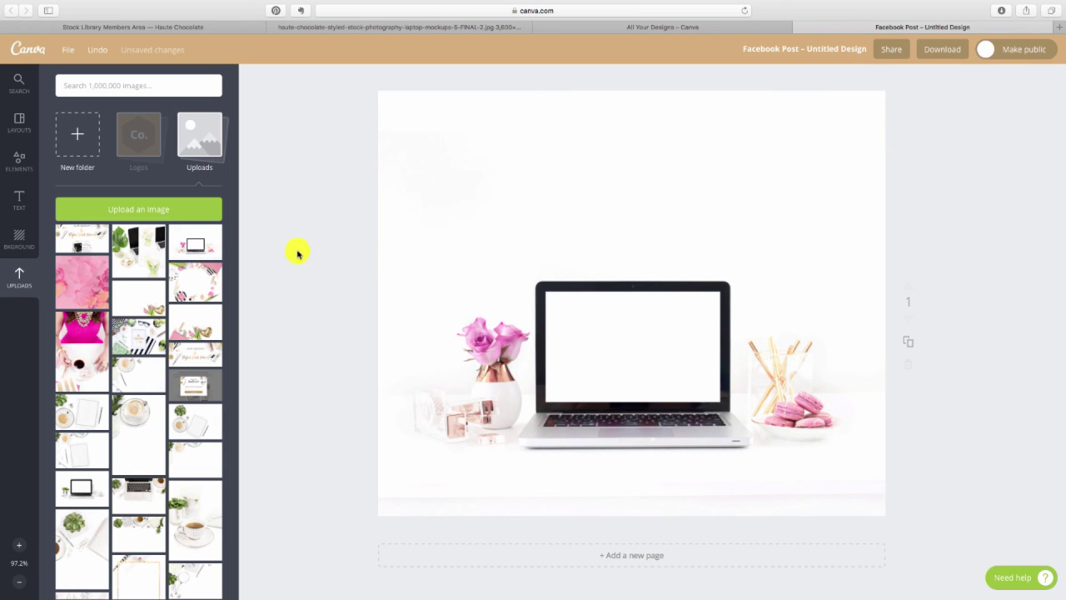
Step: Add the website screenshot and shrink it to fit the laptop's screen
left_click_drag(75, 236, 581, 251)
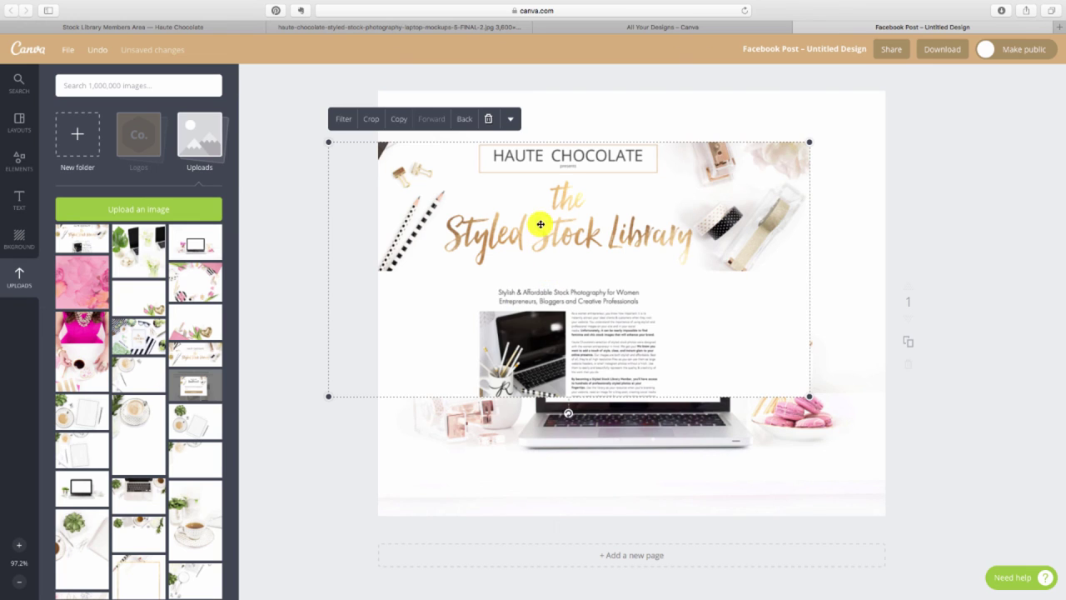
left_click_drag(538, 219, 611, 314)
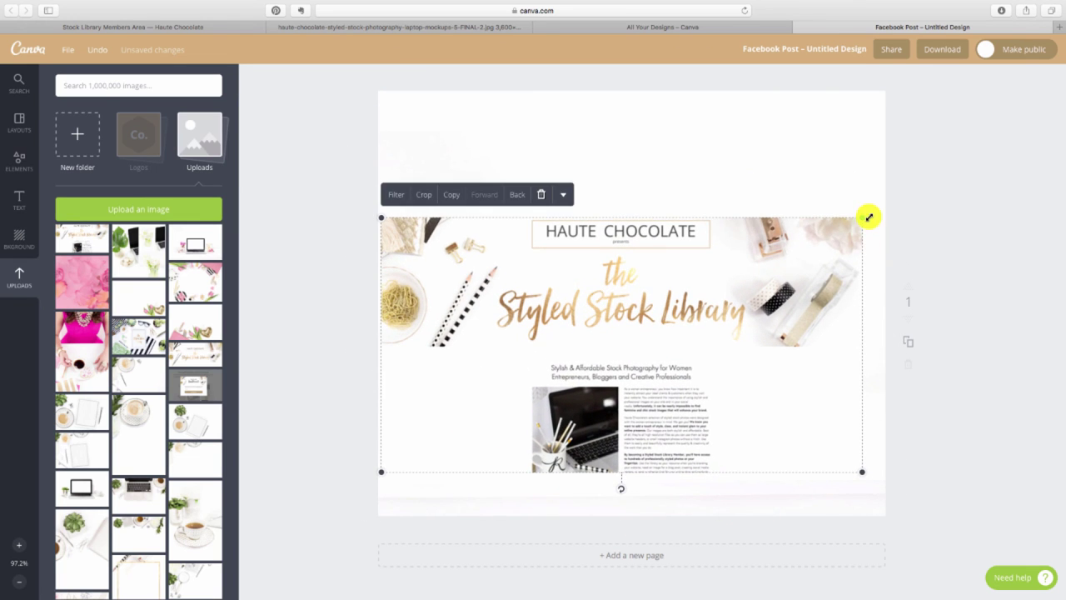
left_click_drag(869, 217, 719, 309)
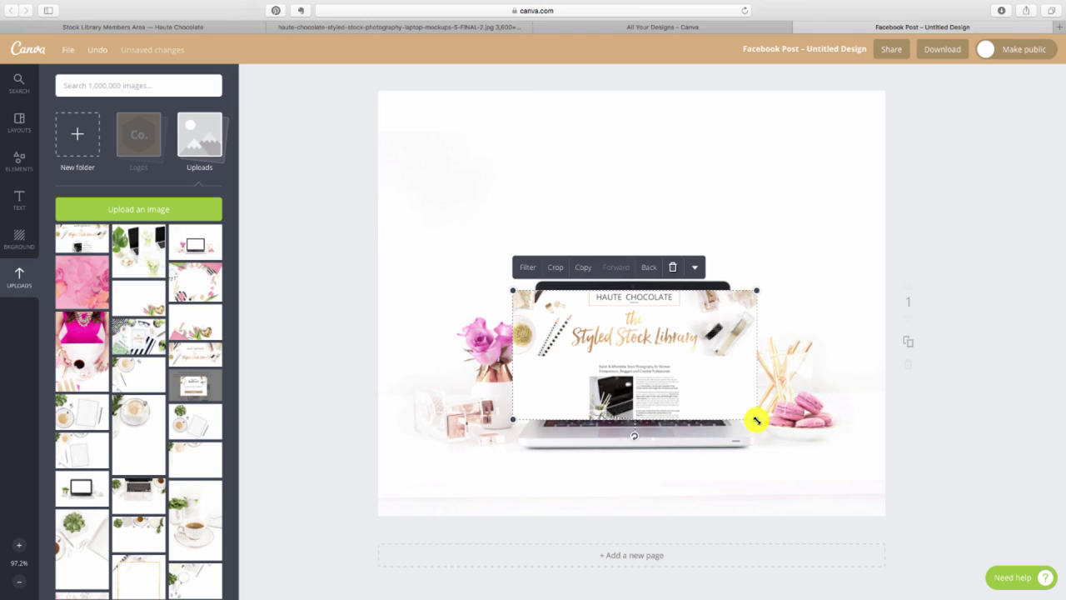
left_click_drag(756, 421, 712, 403)
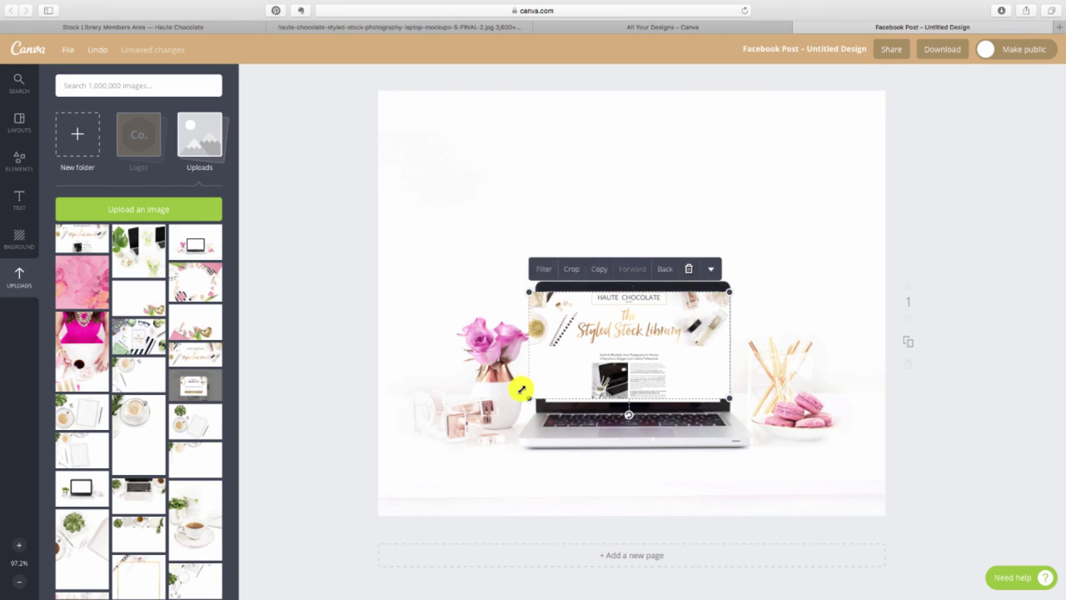
left_click_drag(529, 394, 538, 391)
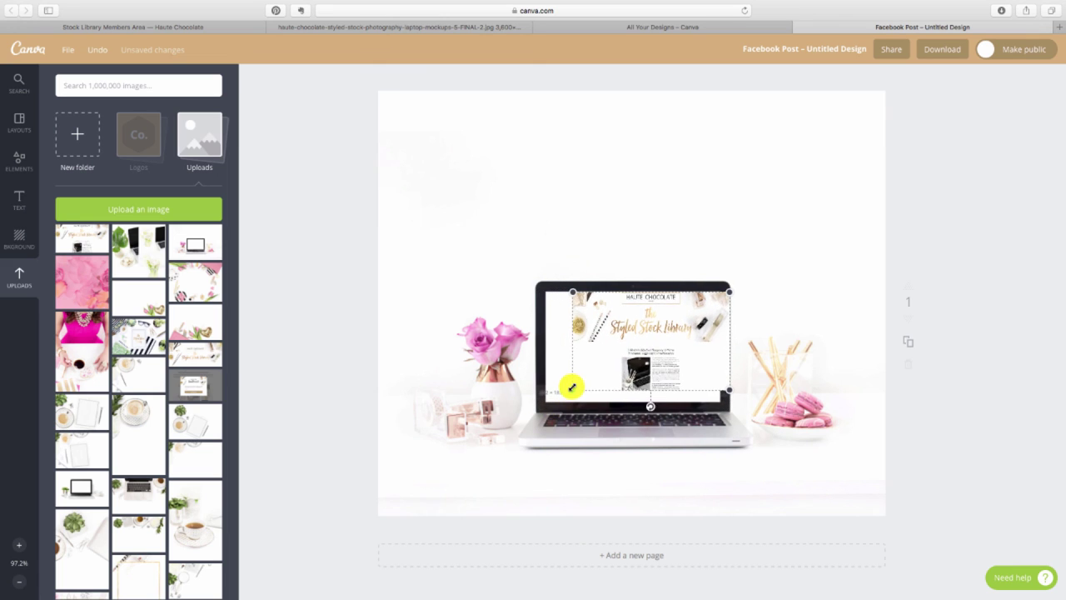
mouse_move(551, 377)
left_mouse_down()
mouse_move(571, 376)
mouse_move(546, 385)
left_mouse_up()
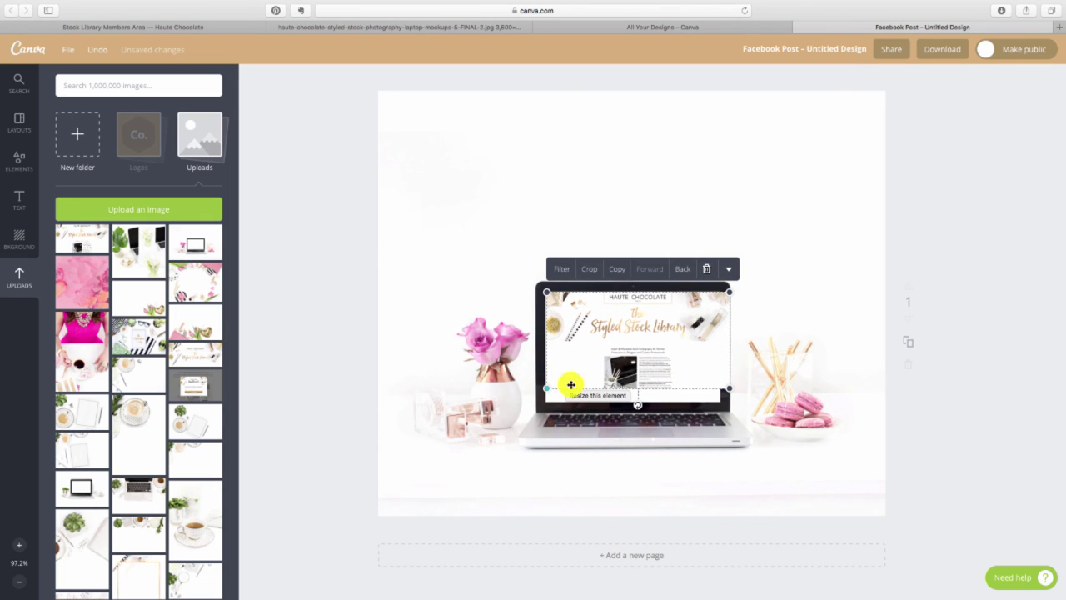
mouse_move(726, 294)
left_mouse_down()
mouse_move(709, 295)
mouse_move(720, 291)
left_mouse_up()
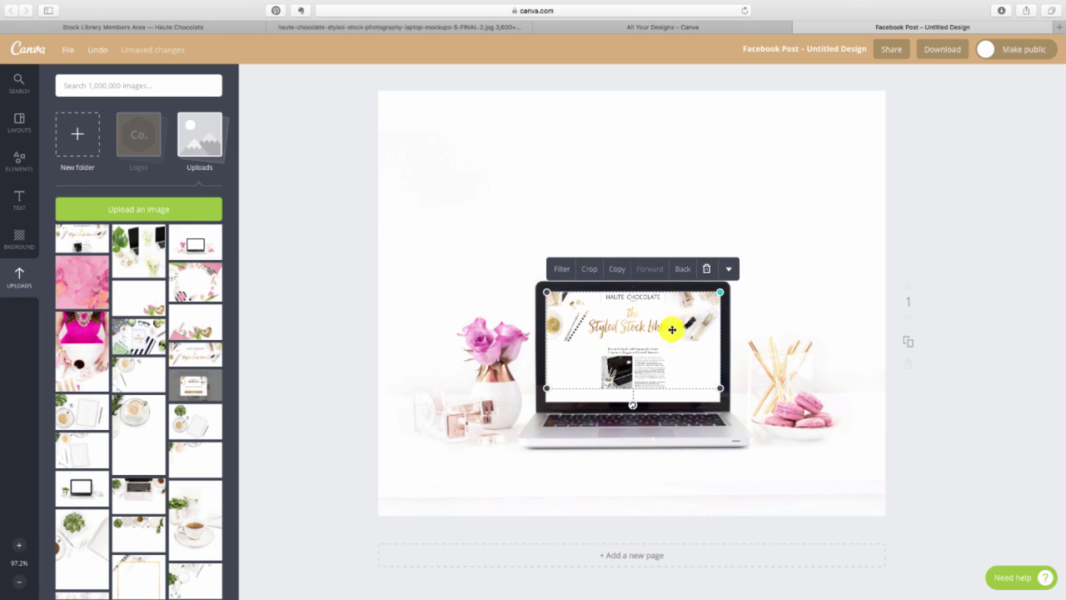
left_click_drag(631, 389, 632, 393)
left_click(391, 403)
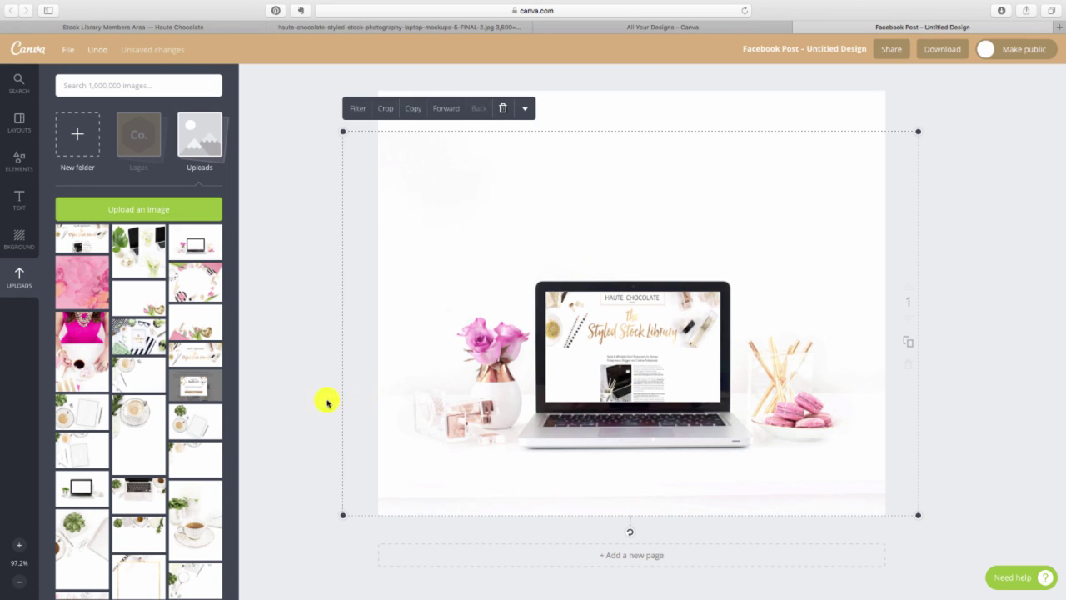
left_click(326, 410)
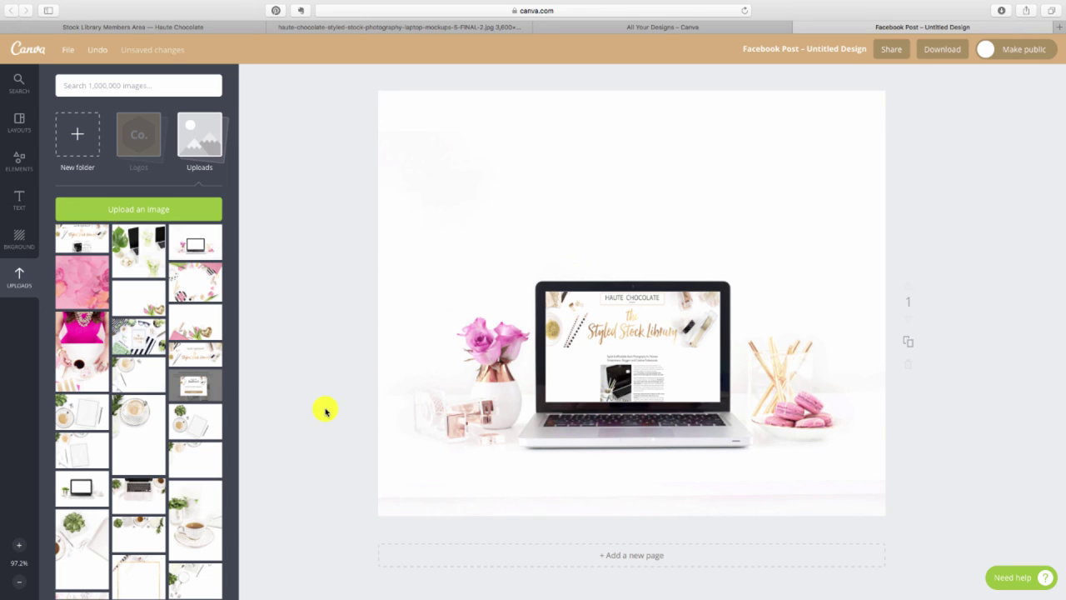
Step: Replace the screen image with a fresh copy of the screenshot, shrunk to the laptop screen
left_click(645, 358)
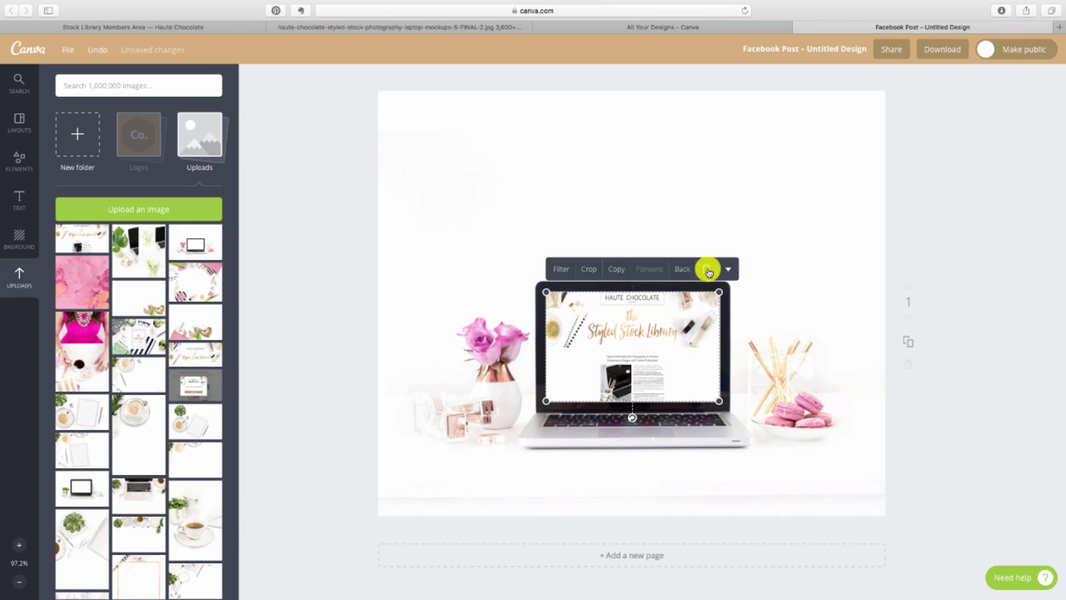
left_click(708, 270)
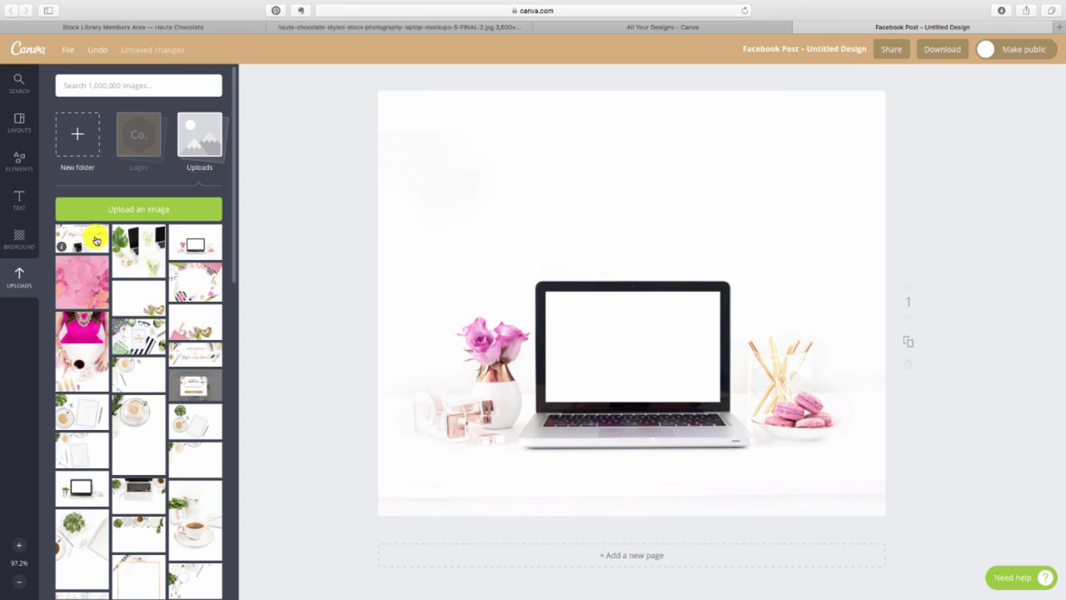
left_click_drag(93, 238, 673, 303)
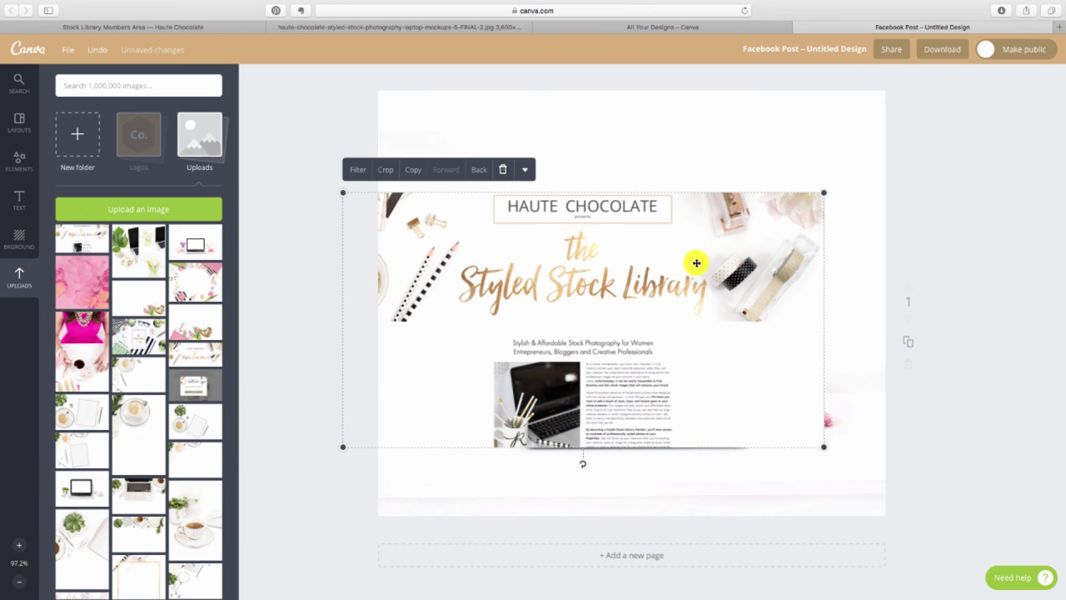
left_click_drag(884, 197, 683, 322)
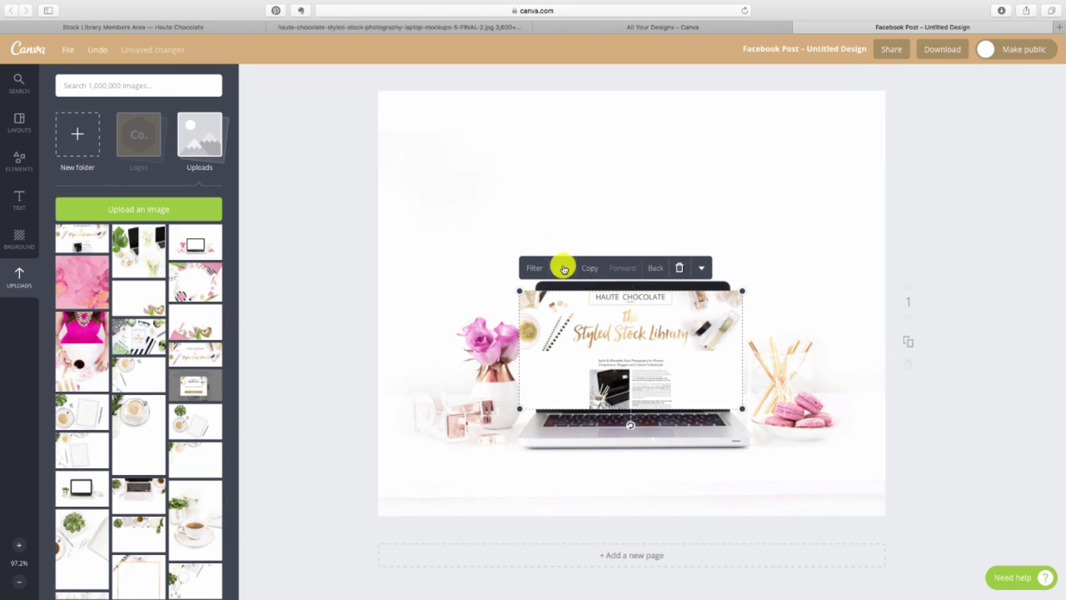
Step: Crop the screenshot to the screen's bounds and centre it on the laptop
left_click(564, 268)
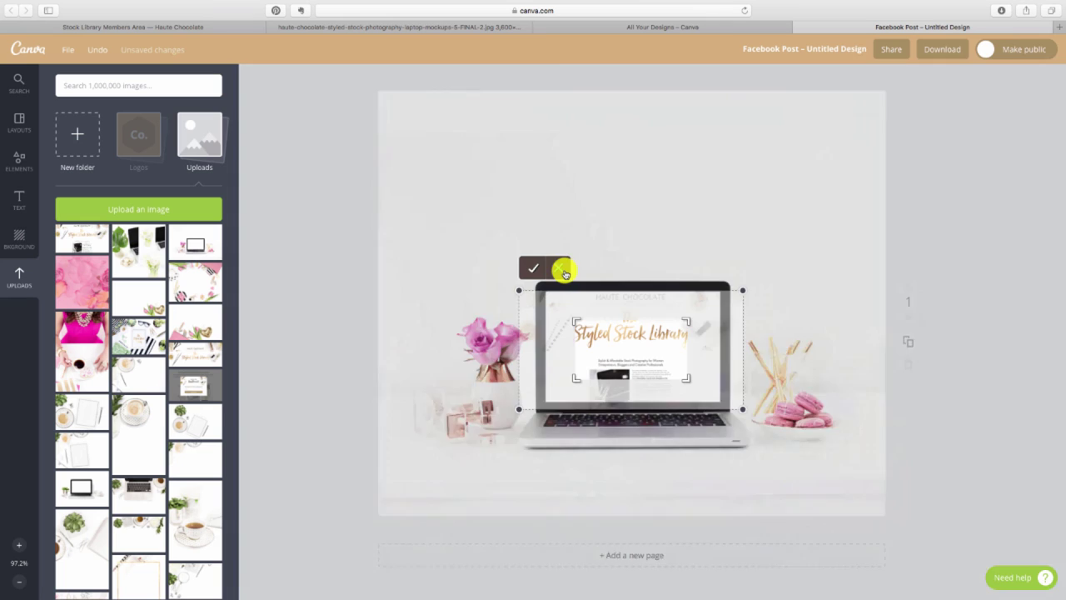
left_click_drag(567, 314, 543, 292)
left_click_drag(687, 293, 720, 293)
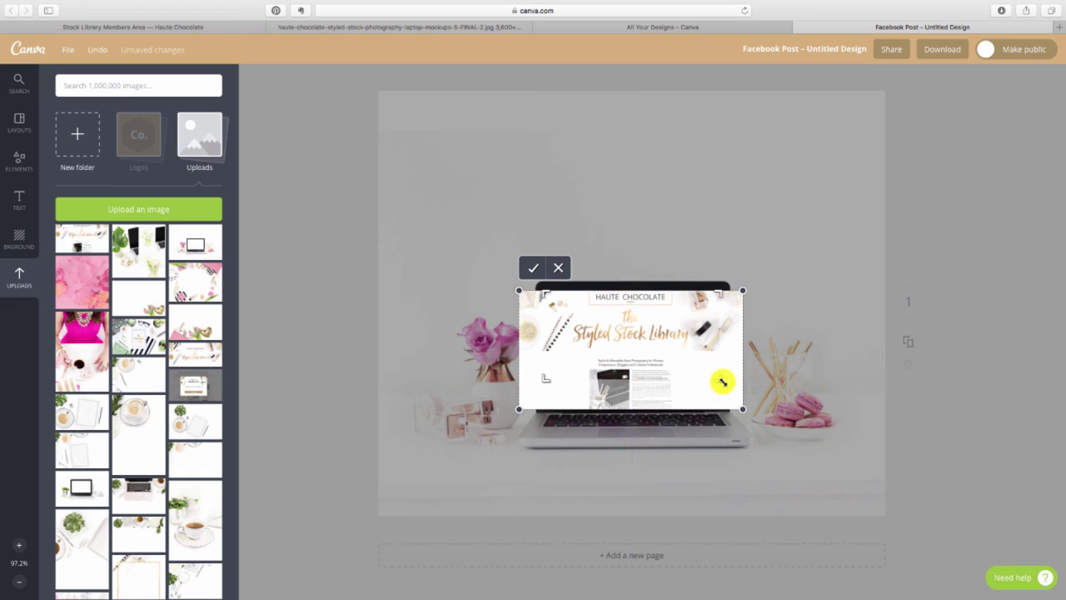
left_click_drag(718, 379, 714, 401)
left_click(529, 269)
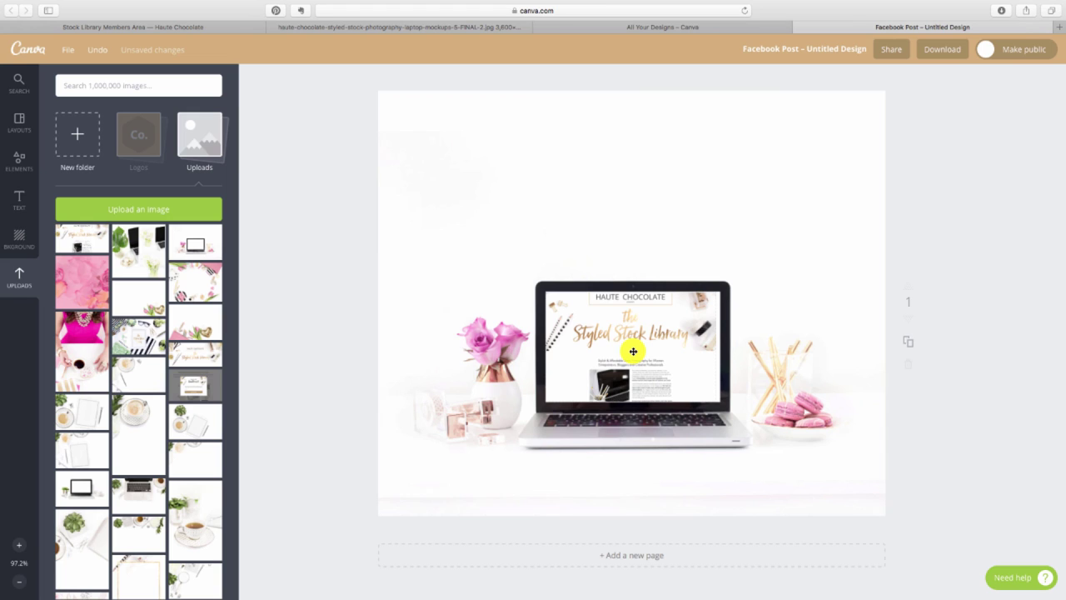
left_click_drag(636, 351, 619, 352)
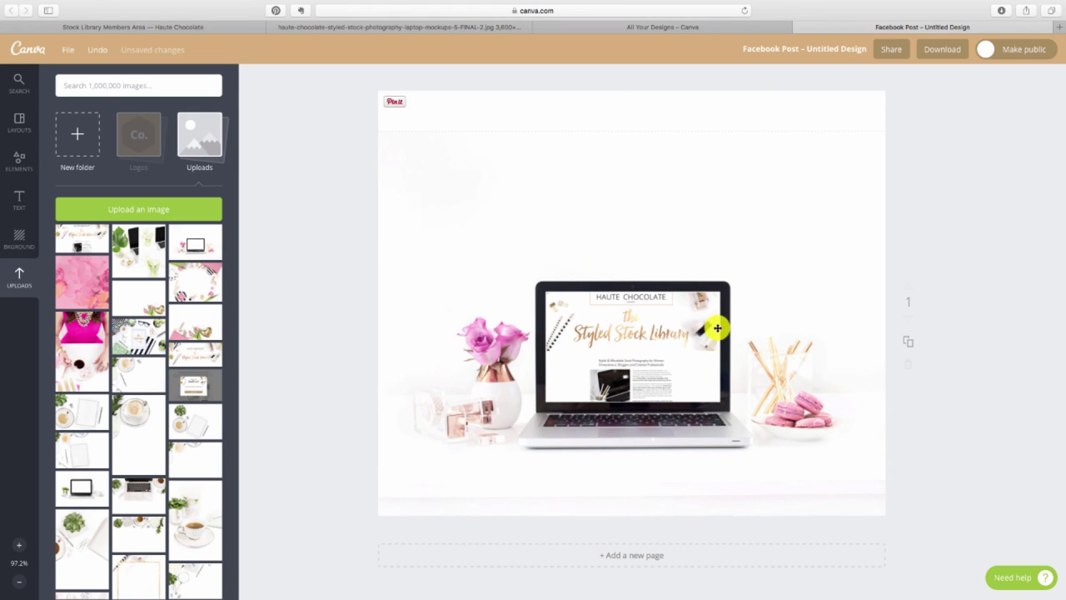
Step: Re-crop the screenshot and nudge it down one pixel to sit within the screen
left_click(658, 333)
left_click(594, 270)
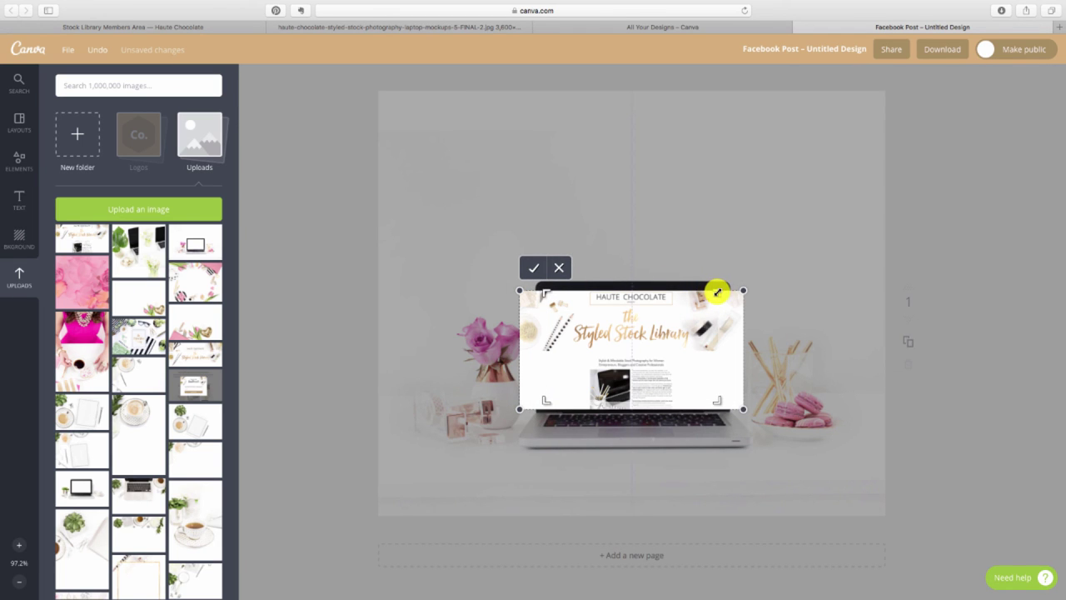
left_click(533, 267)
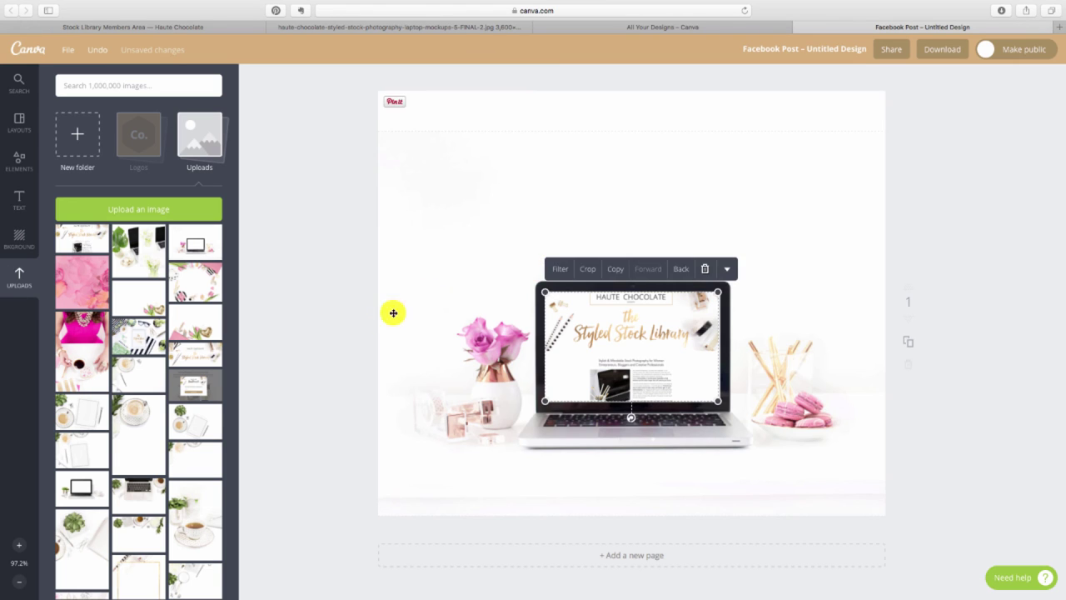
left_click(306, 347)
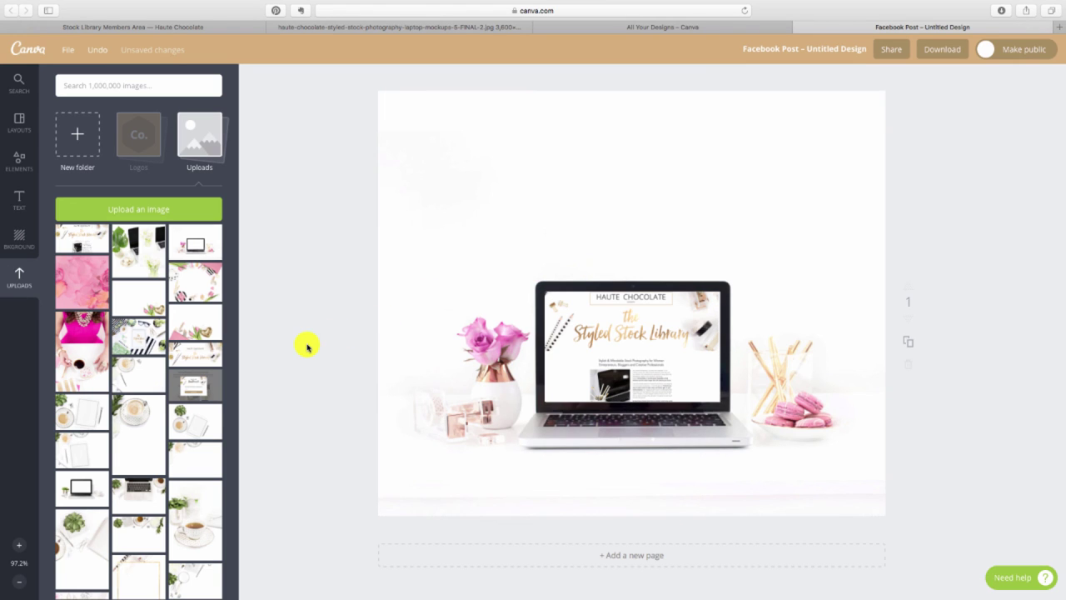
left_click(633, 369)
key("Down")
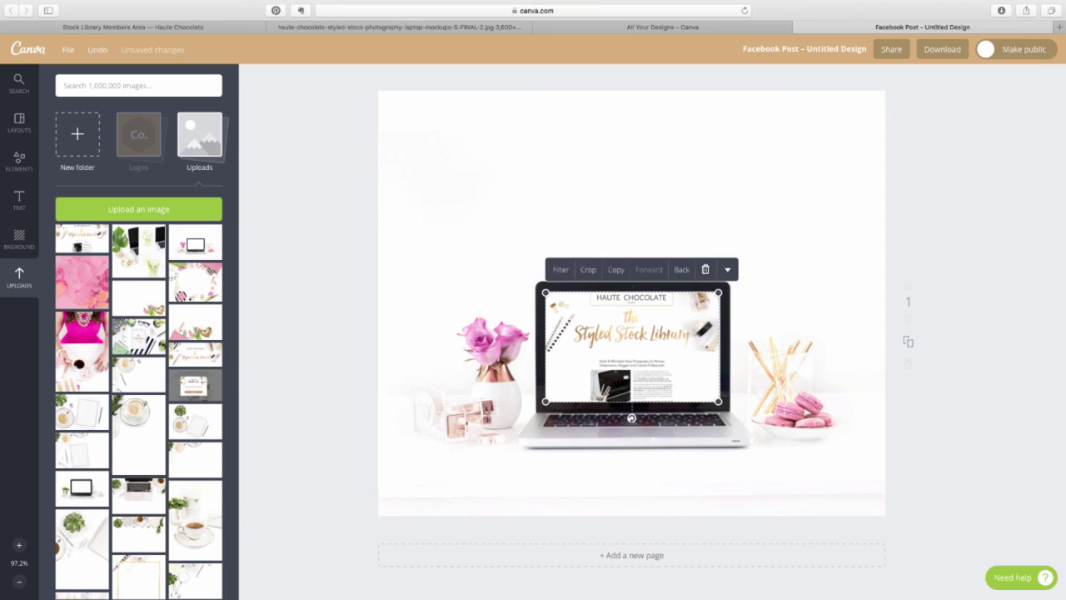
left_click(336, 376)
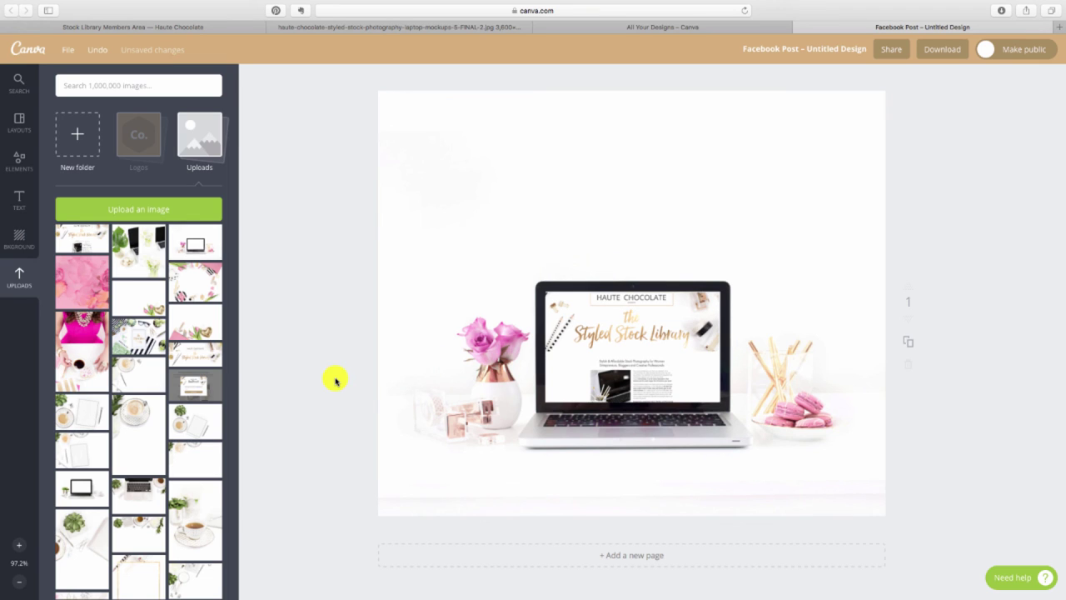
left_click(584, 354)
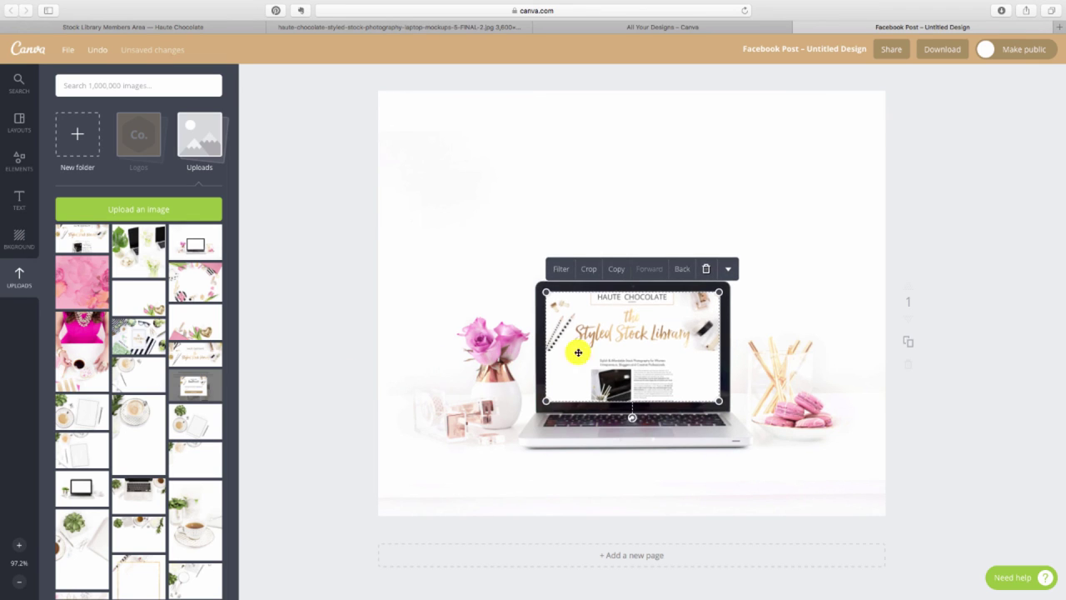
left_click(329, 367)
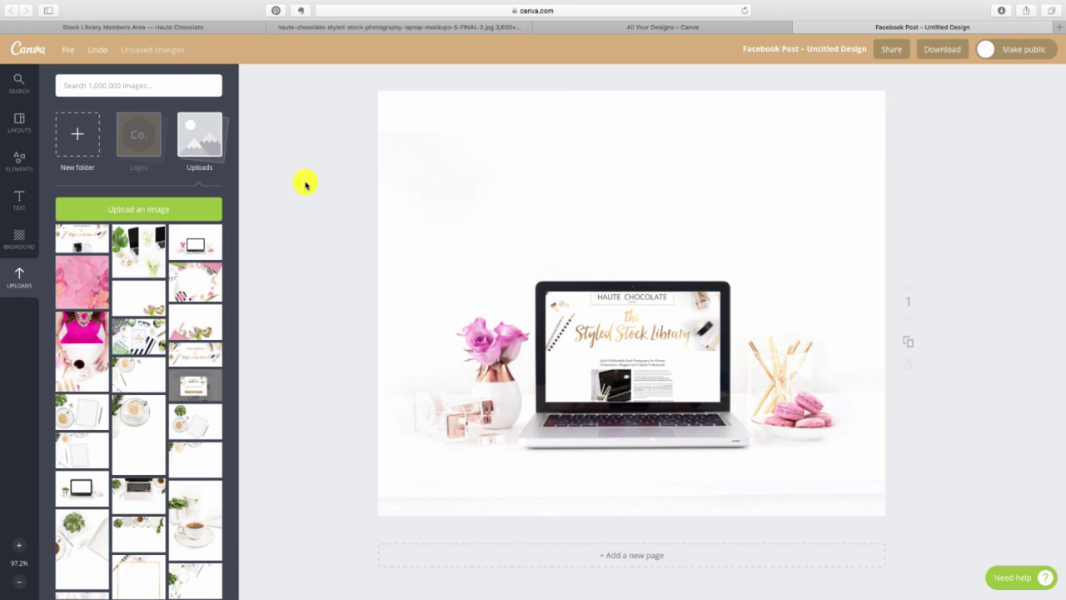
Step: Add a heading reading 'Styled Stock Photography' near the top of the post
left_click(19, 200)
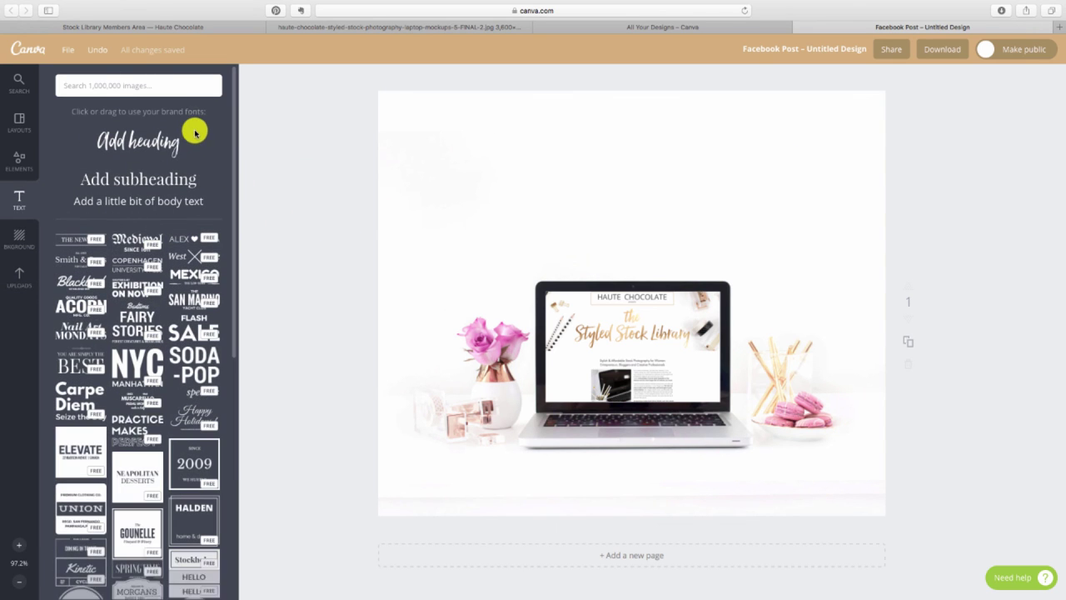
left_click(138, 139)
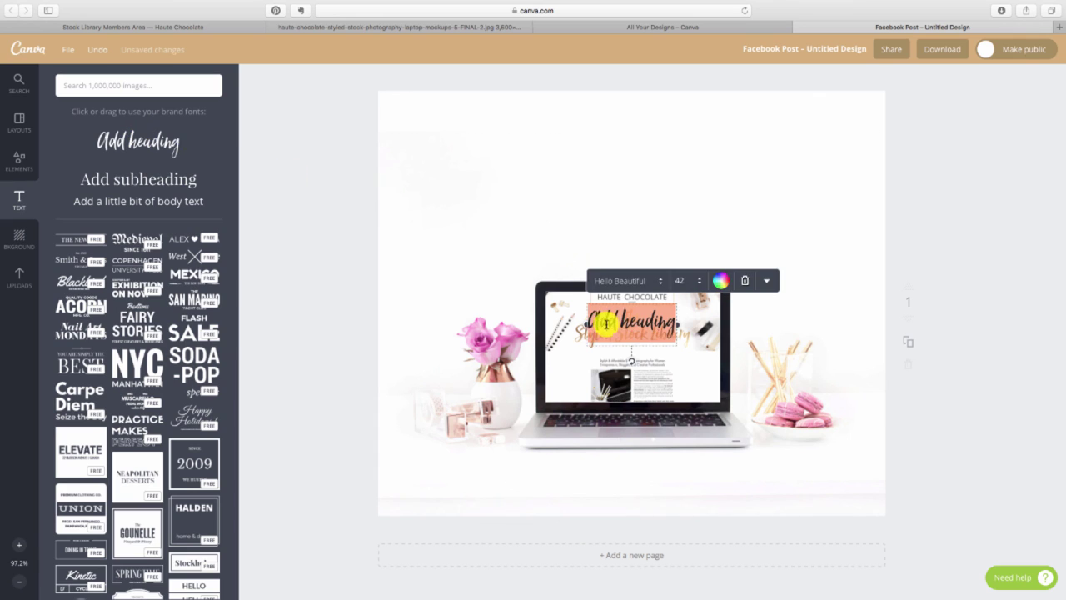
left_click(19, 278)
left_click_drag(583, 200, 560, 171)
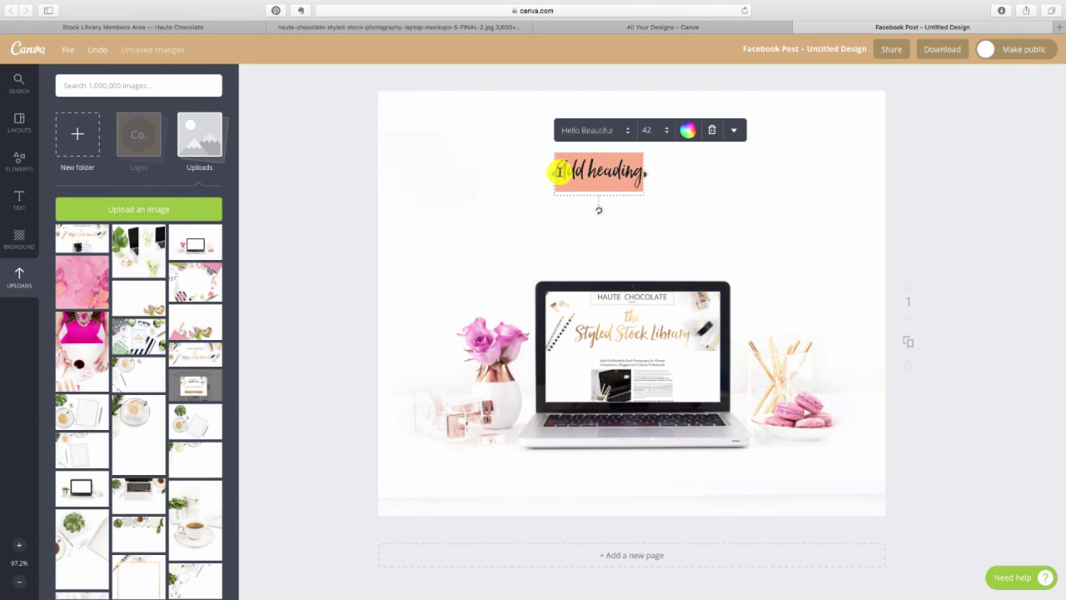
type("Styled Stock Photography")
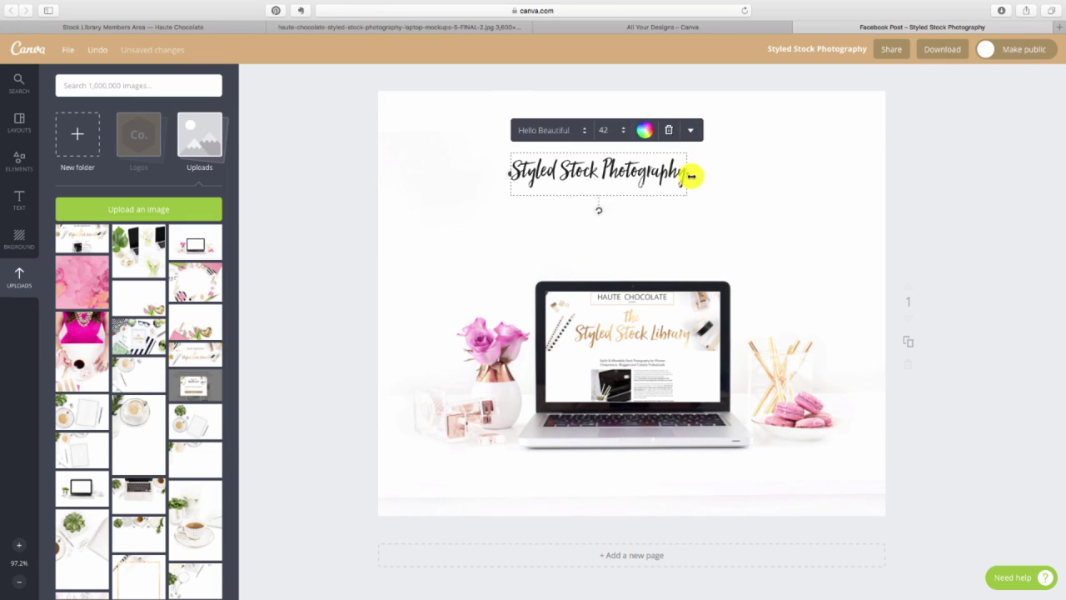
Step: Widen the heading, set its font size to 80, and centre it near the top
left_click_drag(690, 172, 859, 172)
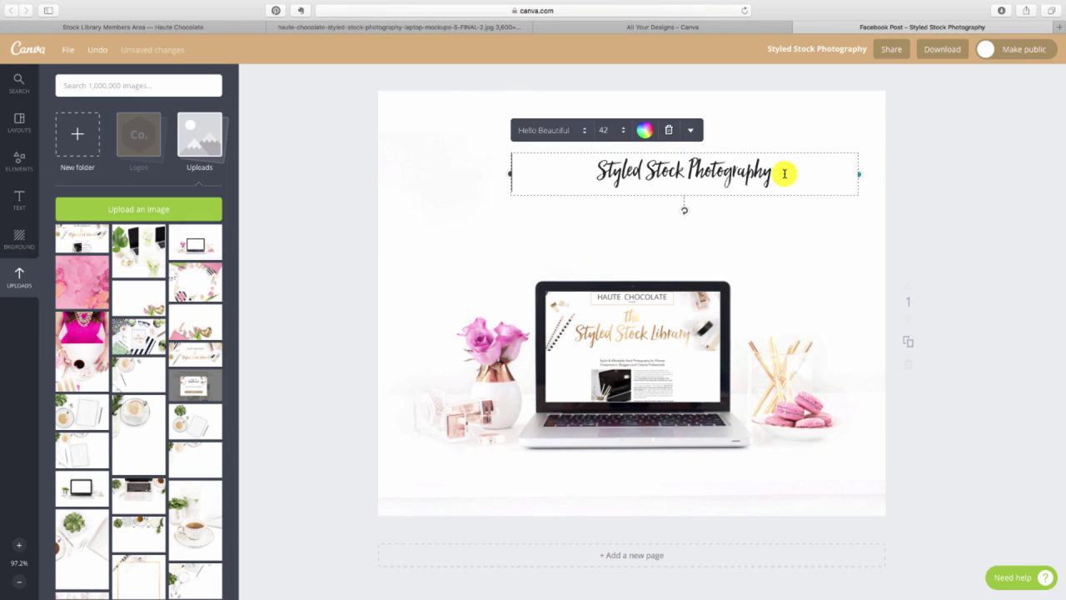
left_click(616, 131)
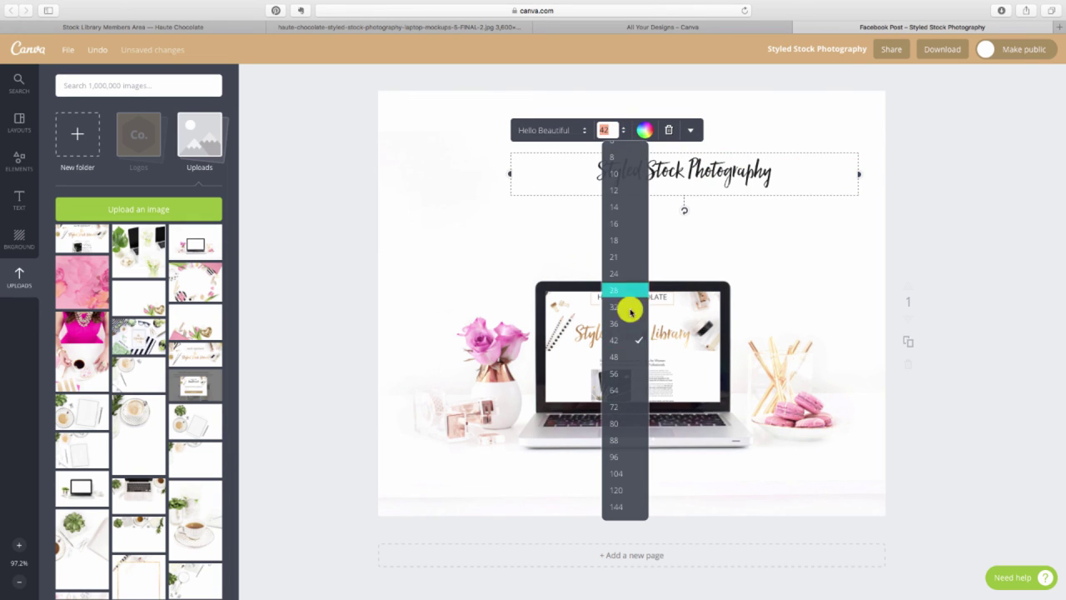
left_click(623, 423)
left_click(309, 288)
left_click_drag(640, 205, 586, 164)
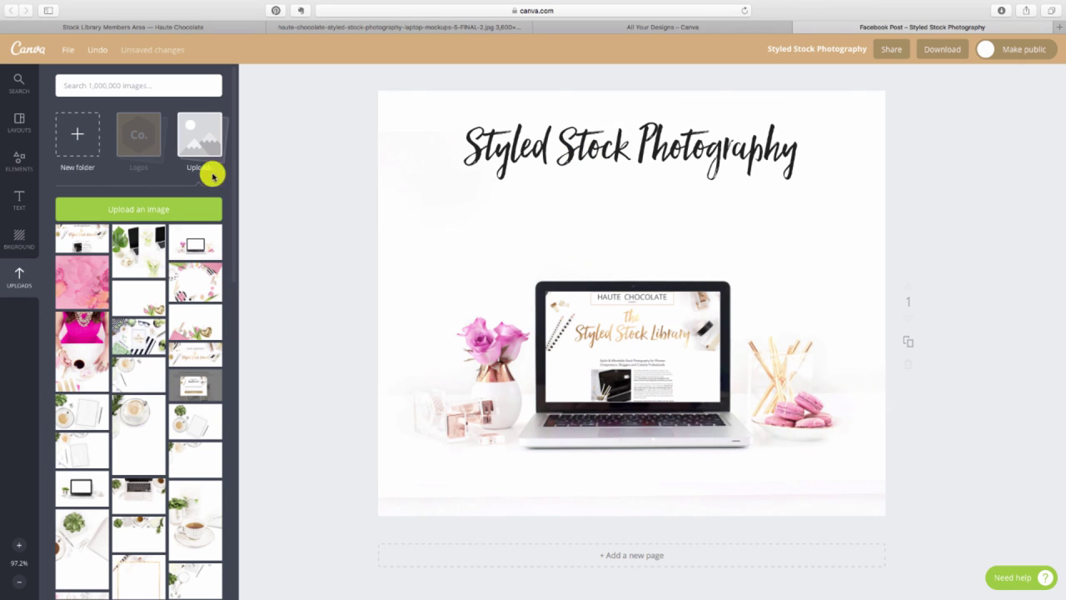
Step: Add a subheading 'for women entrepreneurs' centred beneath the heading
left_click(16, 197)
left_click(141, 180)
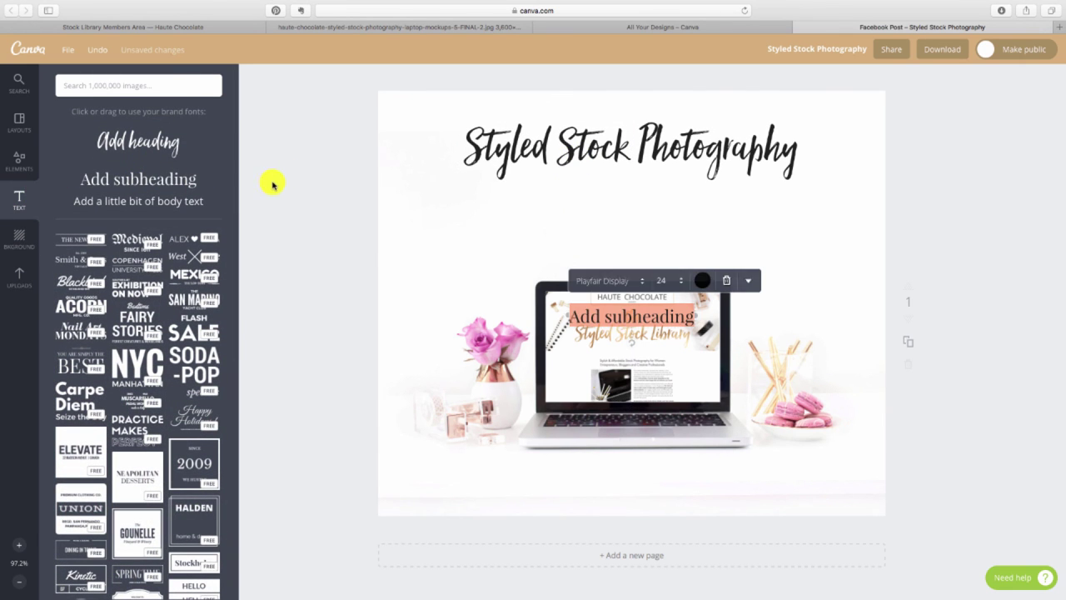
left_click(467, 312)
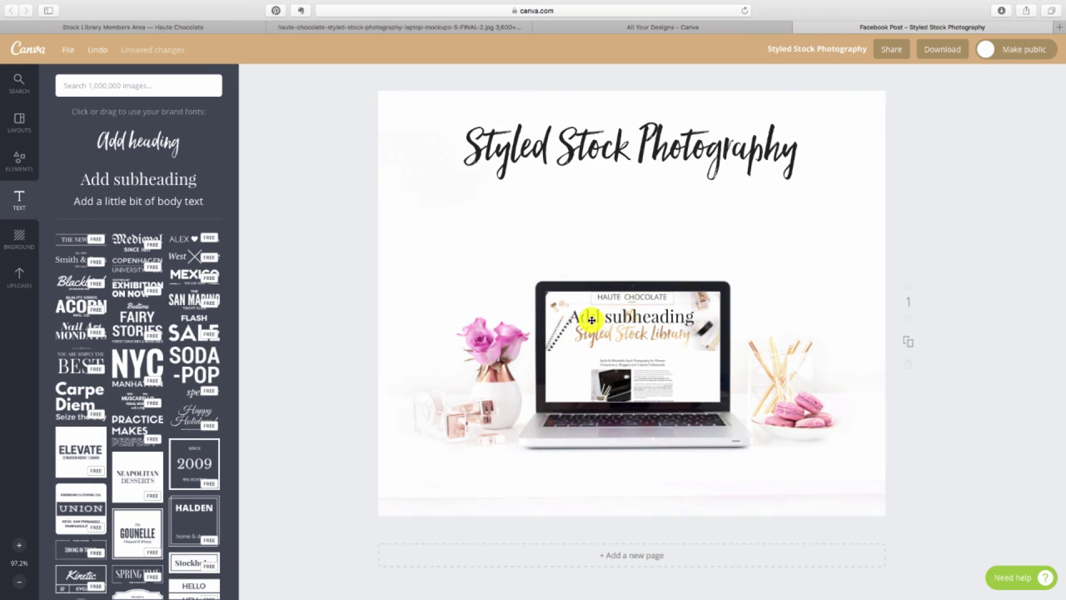
left_click_drag(583, 312, 594, 210)
double_click(594, 210)
type("for women tr")
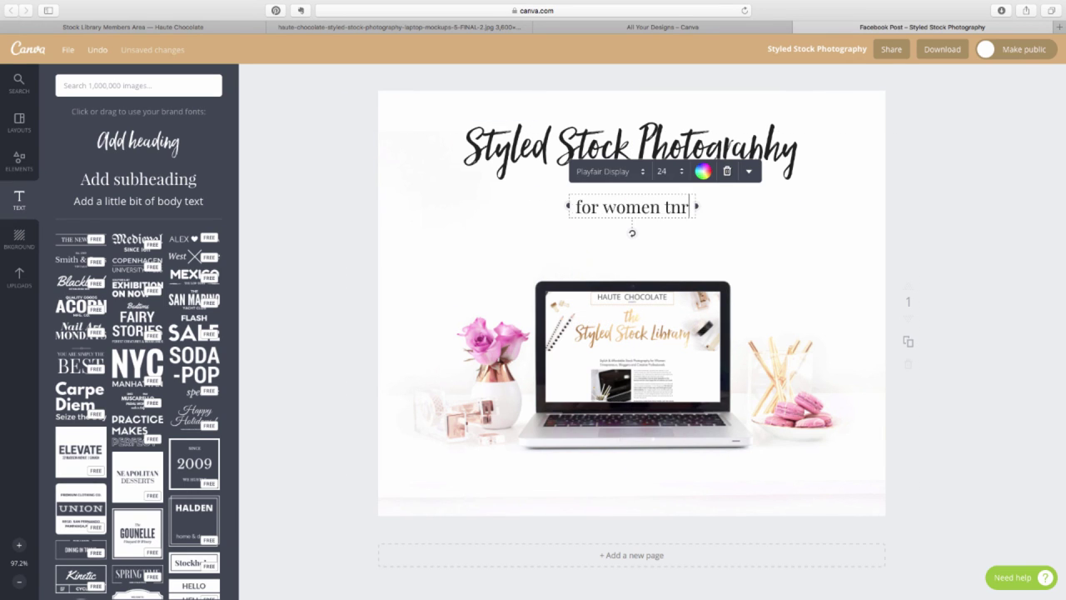
key("BackSpace")
key("BackSpace")
type("entrepreneurs")
left_click(483, 238)
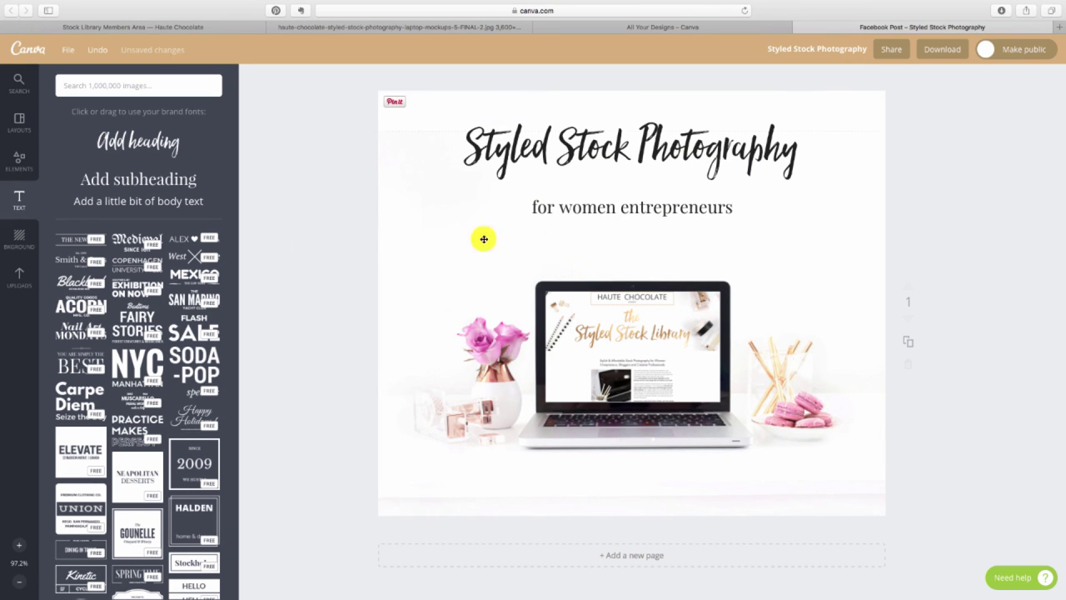
left_click_drag(655, 211, 652, 205)
Step: Make the subheading uppercase and nudge the heading slightly down, kept centred
left_click(639, 204)
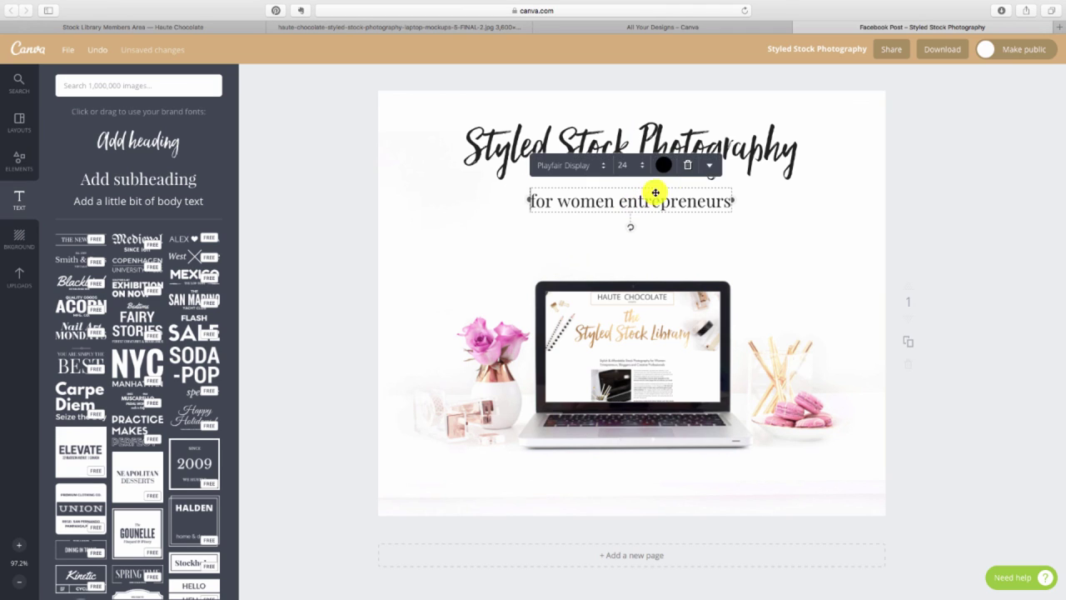
left_click(710, 165)
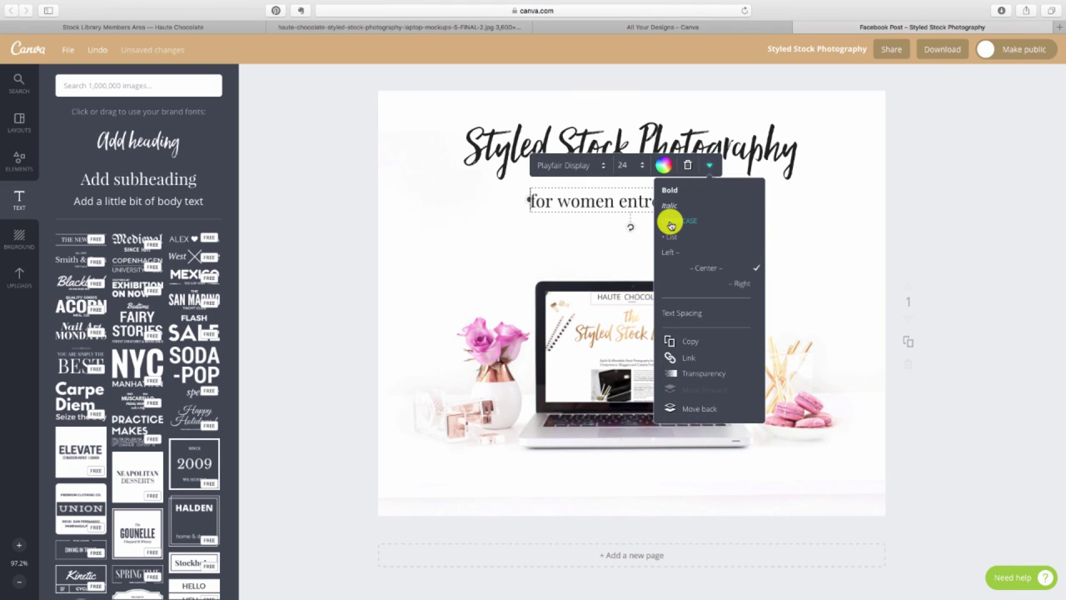
left_click(673, 220)
left_click(244, 259)
left_click_drag(459, 159, 480, 164)
left_click(352, 221)
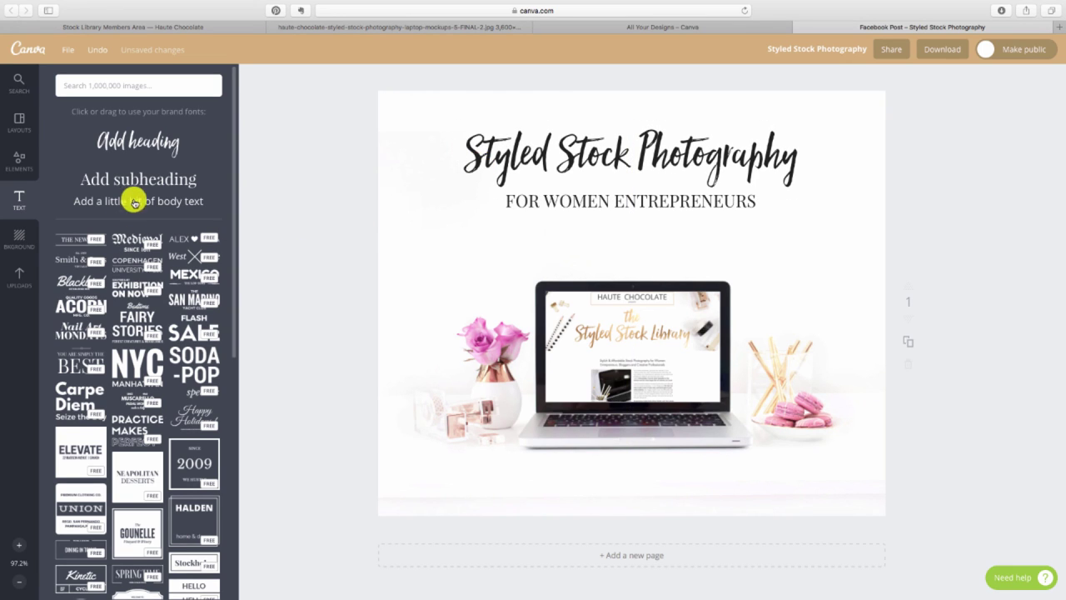
left_click(135, 200)
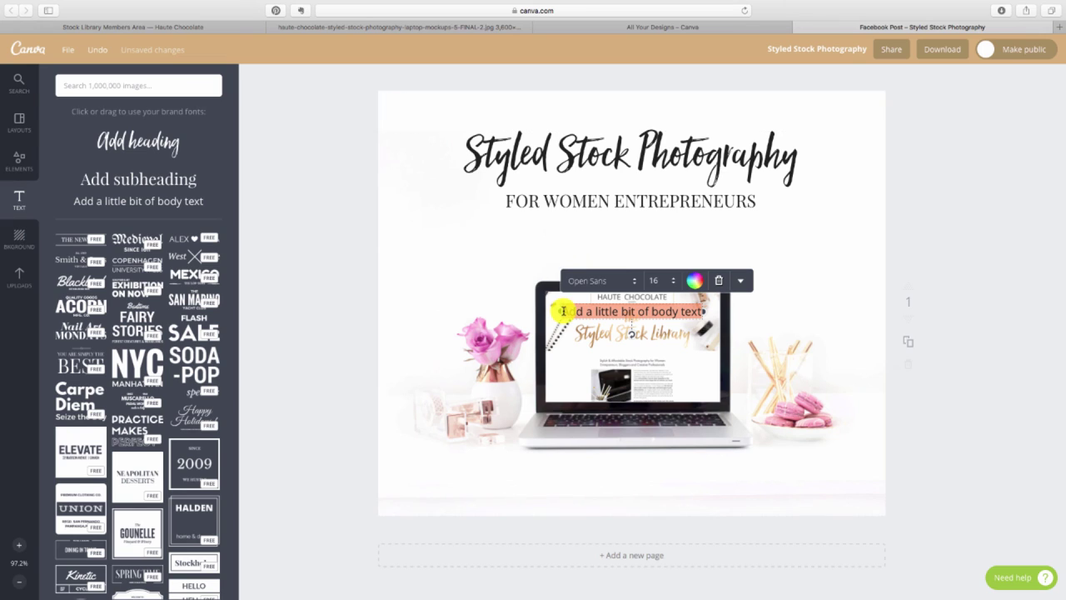
type("www.hautechocolate.ca")
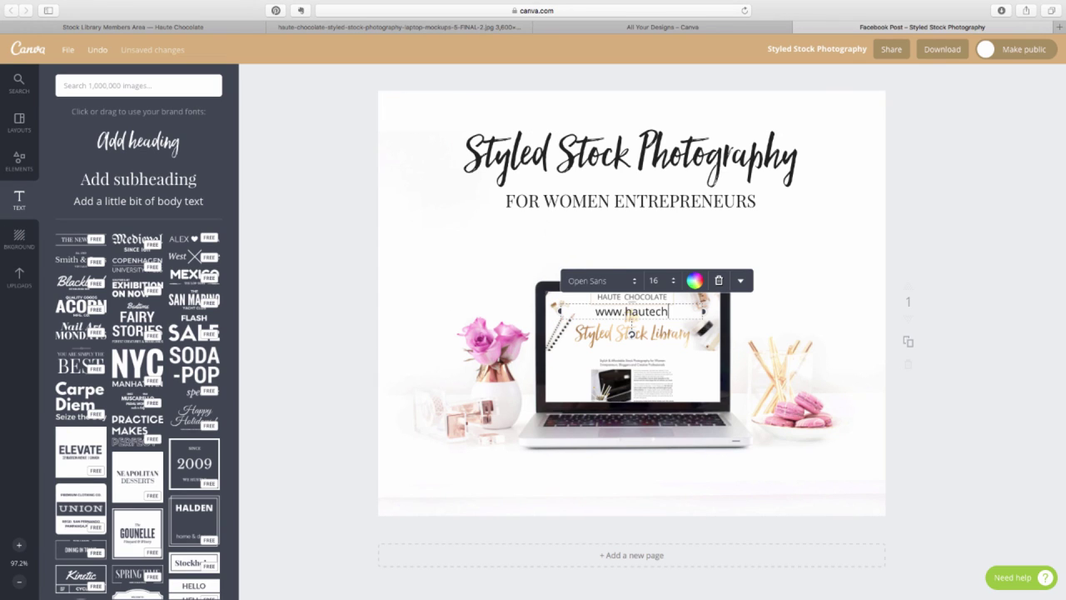
left_click(295, 319)
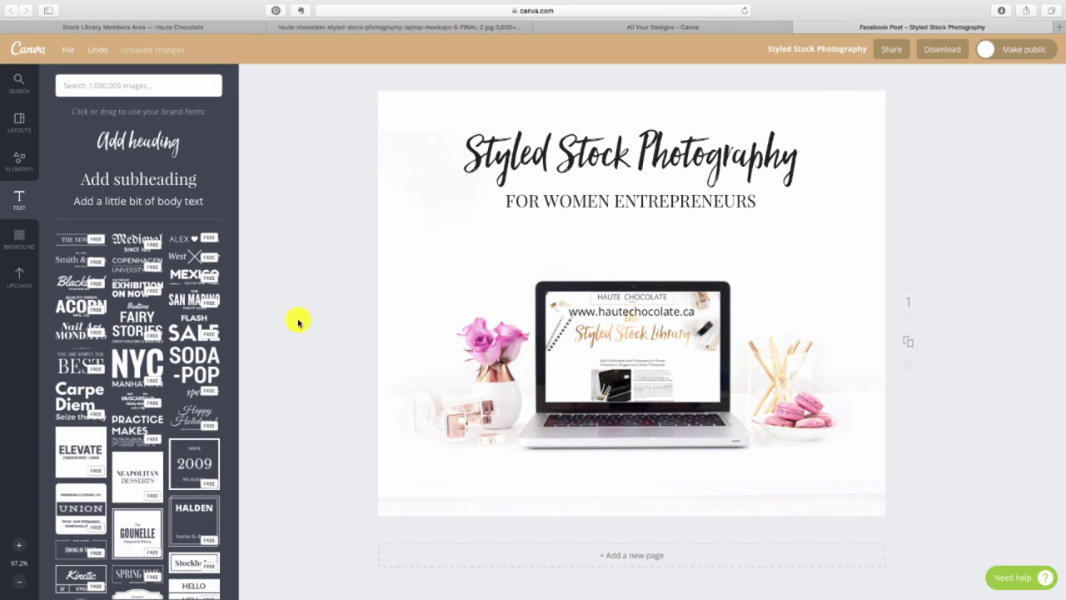
left_click_drag(612, 310, 607, 236)
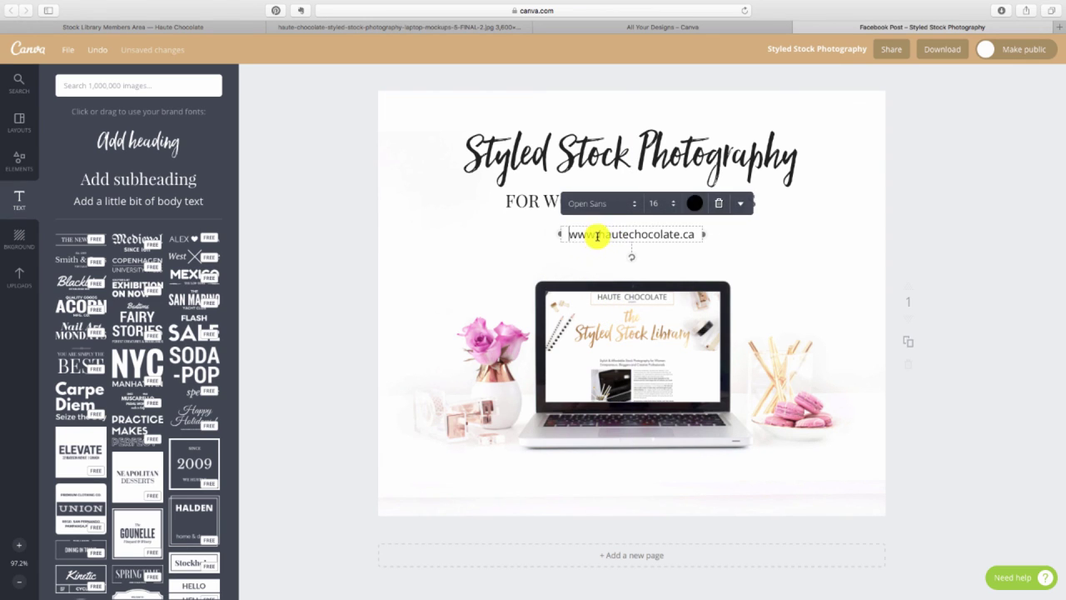
Step: Make the website address uppercase and reduce it to font size 14
left_click(739, 204)
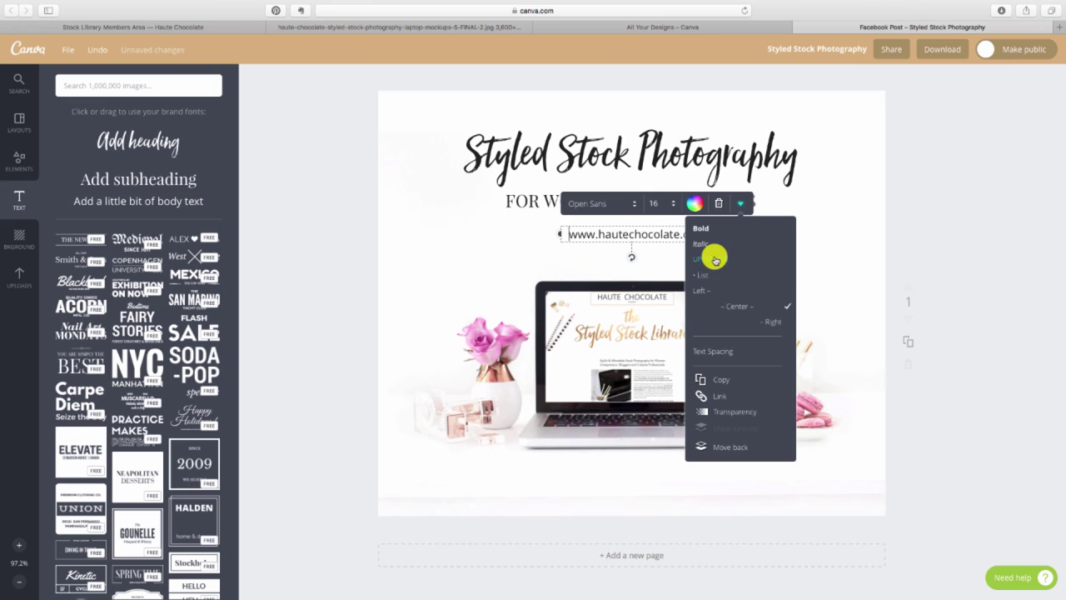
left_click(711, 258)
left_click(346, 280)
left_click(621, 235)
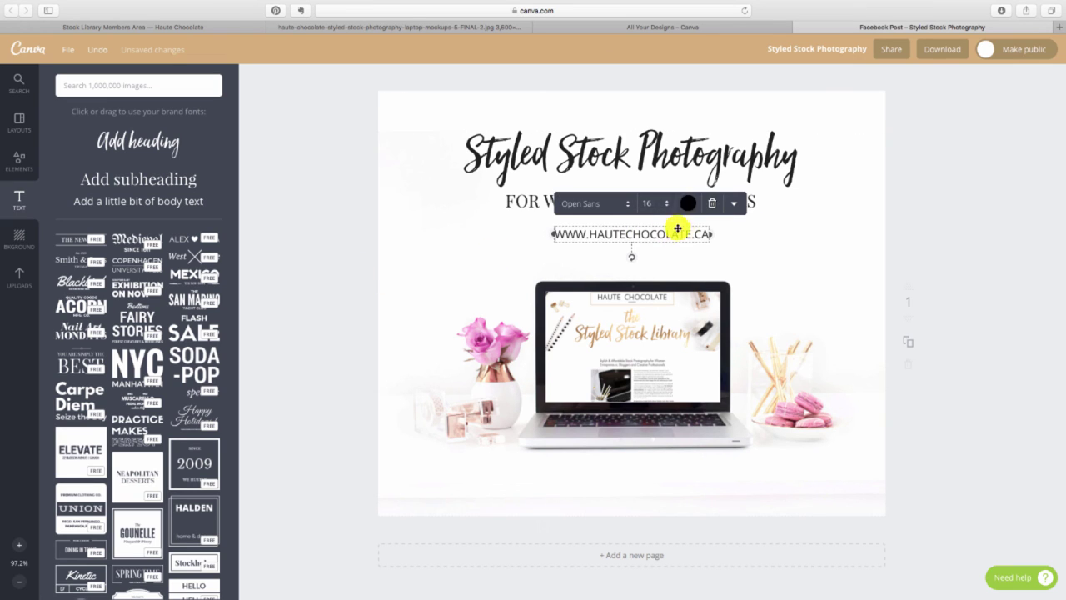
left_click(663, 205)
left_click(658, 297)
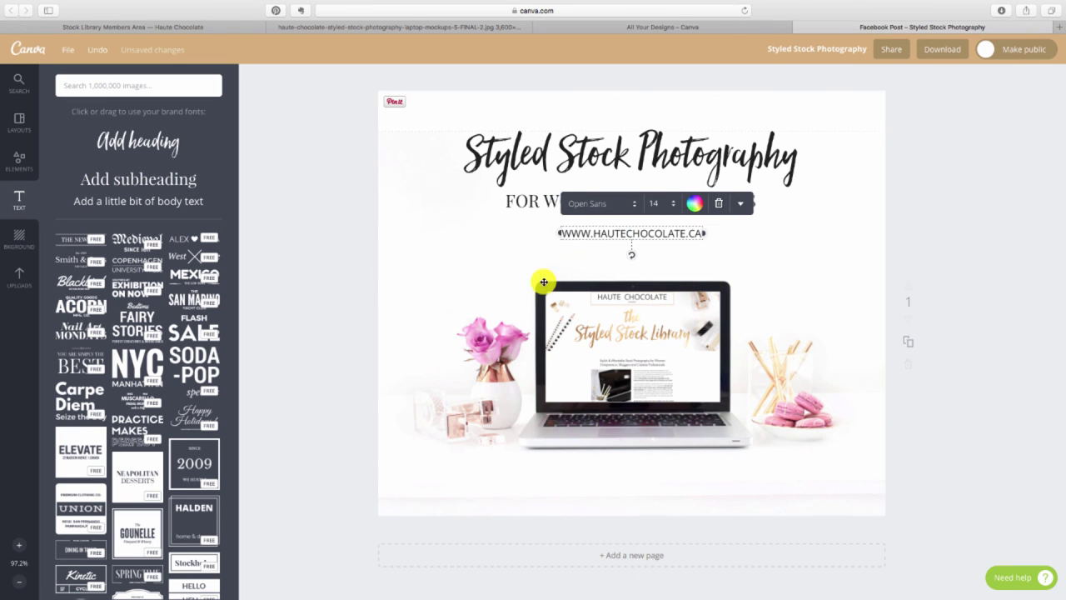
left_click(533, 277)
Step: Nudge the address, subheading and heading slightly lower to align the three lines
left_click_drag(671, 231, 669, 239)
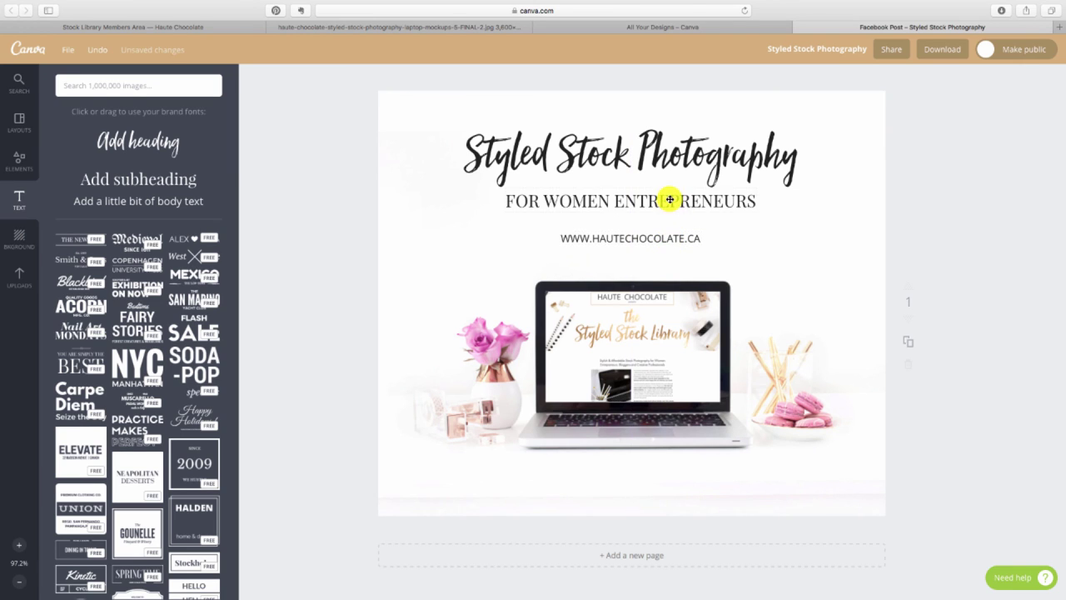
left_click_drag(671, 200, 672, 209)
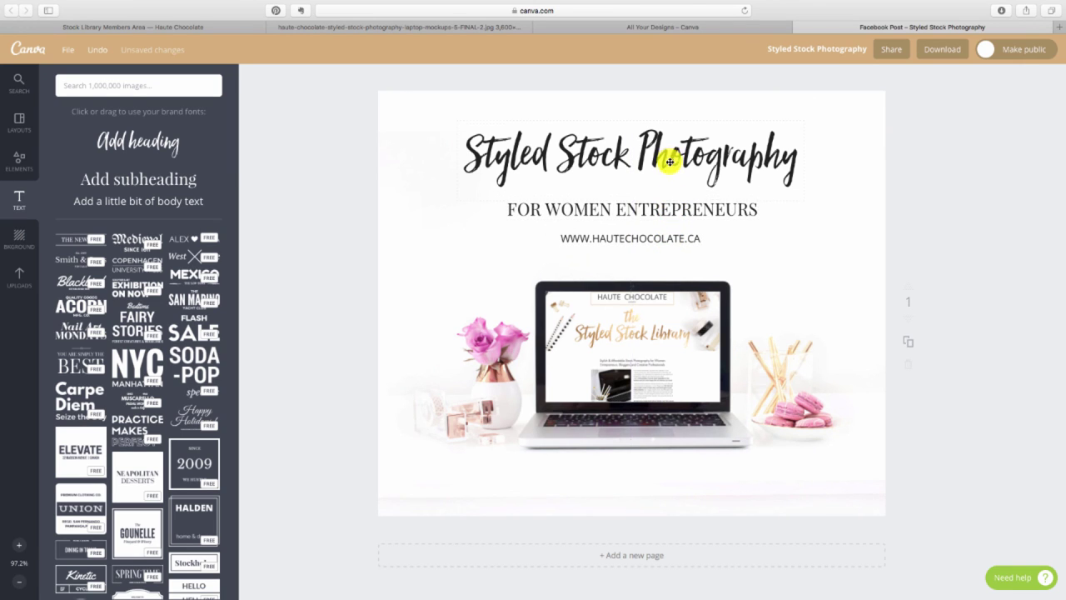
left_click_drag(671, 157, 667, 167)
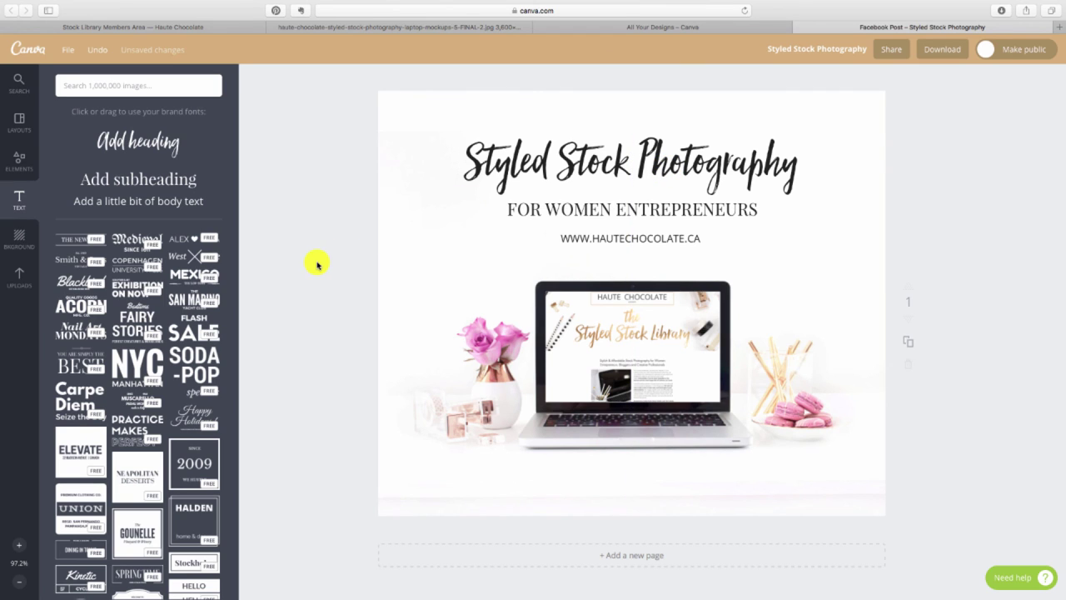
Step: Shrink the website address further to font size 12
left_click(658, 239)
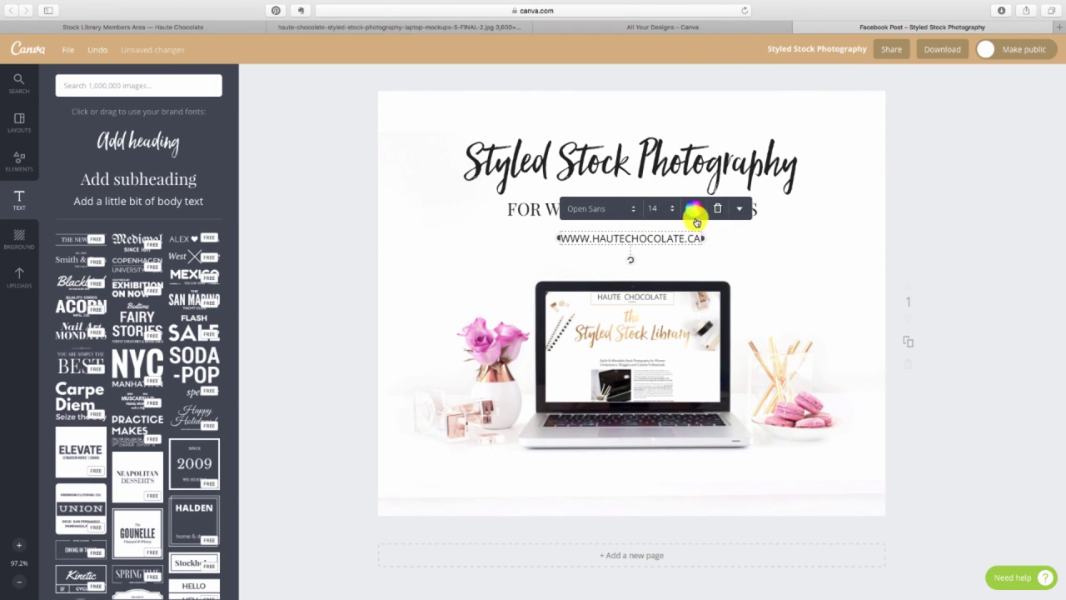
left_click(671, 210)
left_click(574, 266)
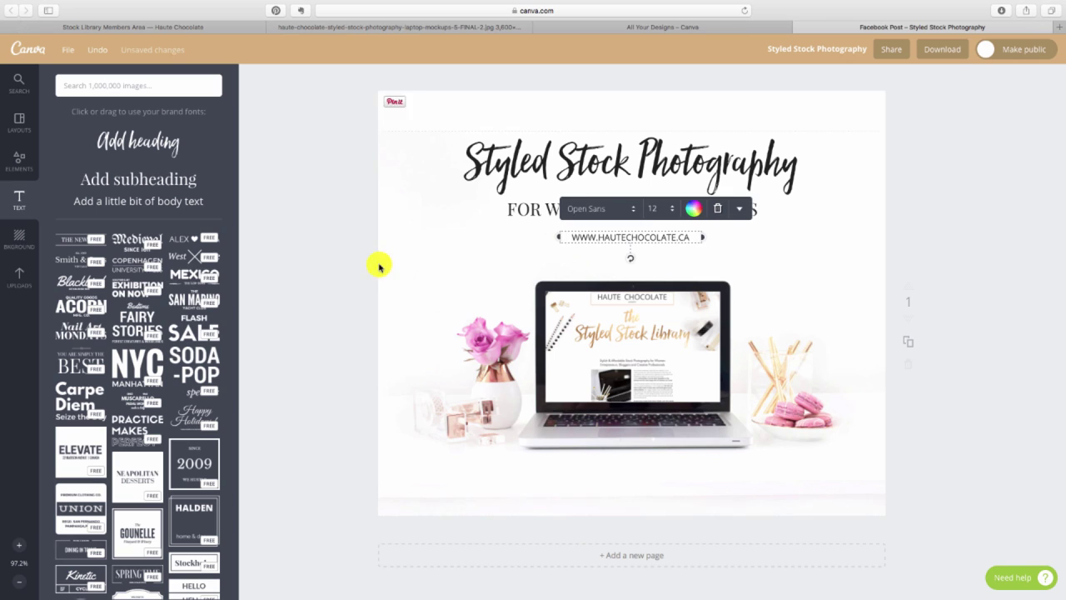
left_click(333, 265)
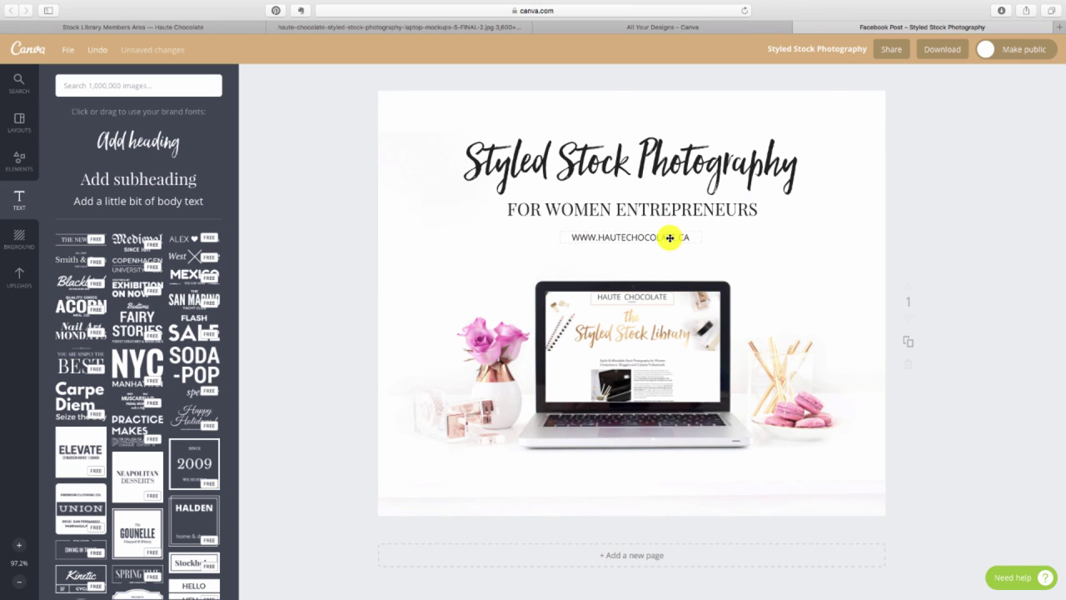
left_click(669, 237)
left_click(328, 247)
Step: Download the Facebook post as an 'Image: high quality' file
left_click(942, 52)
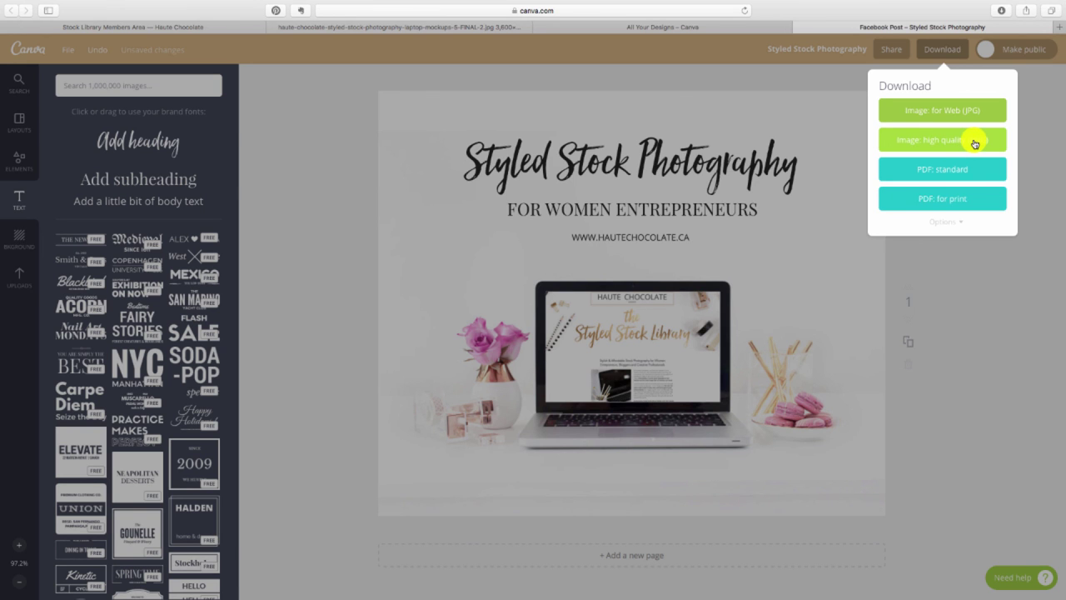
left_click(974, 144)
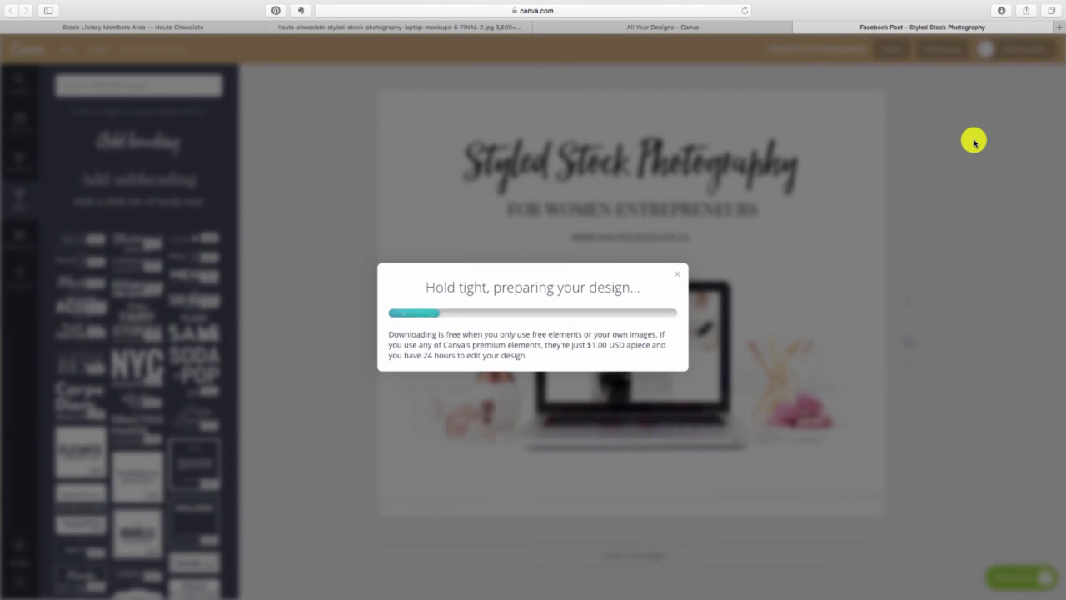